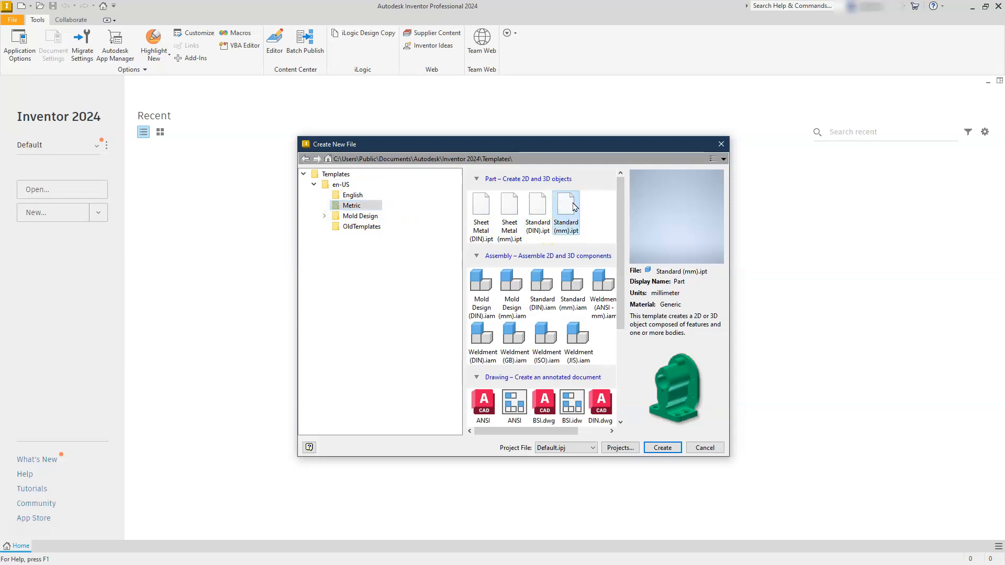
- Create a new part from the metric Standard (mm).ipt template
click(567, 222)
click(664, 449)
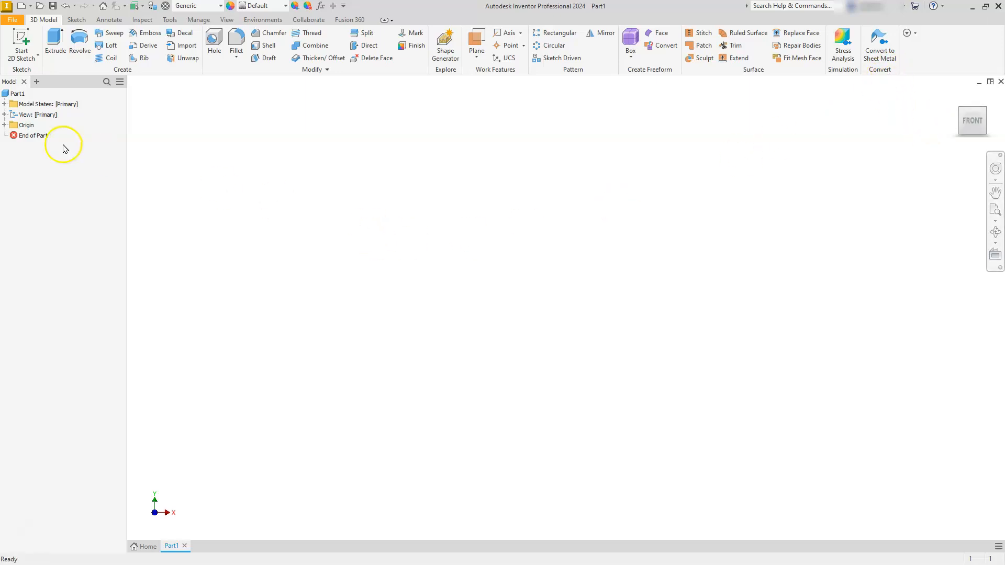
- Start a 2D sketch on the XY plane and expand the part's Origin folder
click(38, 56)
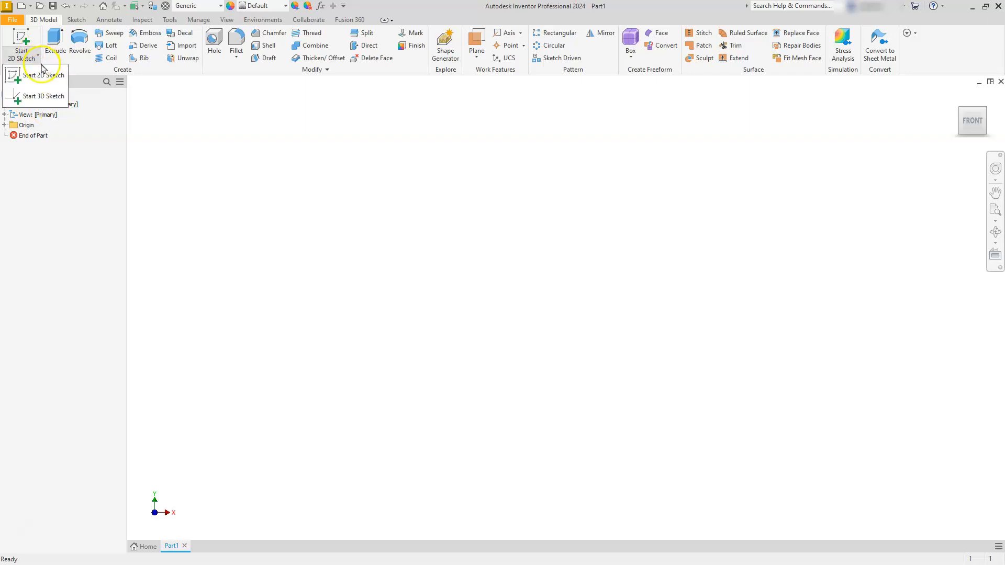
click(186, 134)
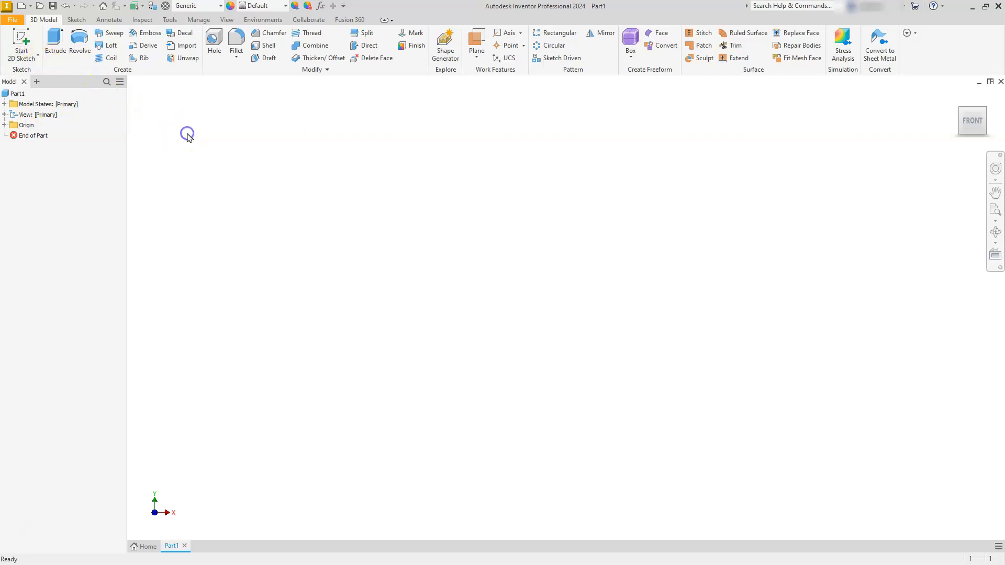
click(29, 43)
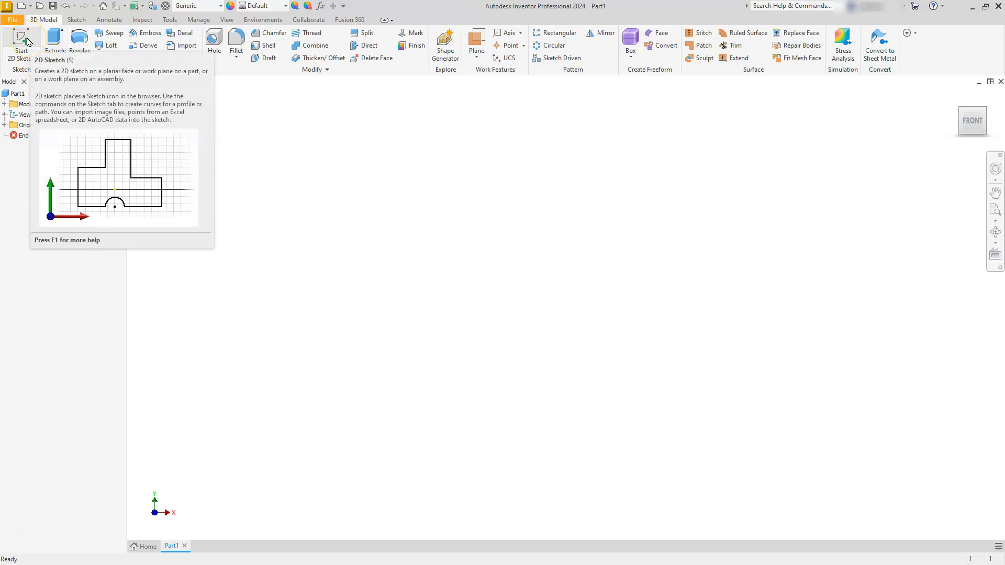
click(29, 43)
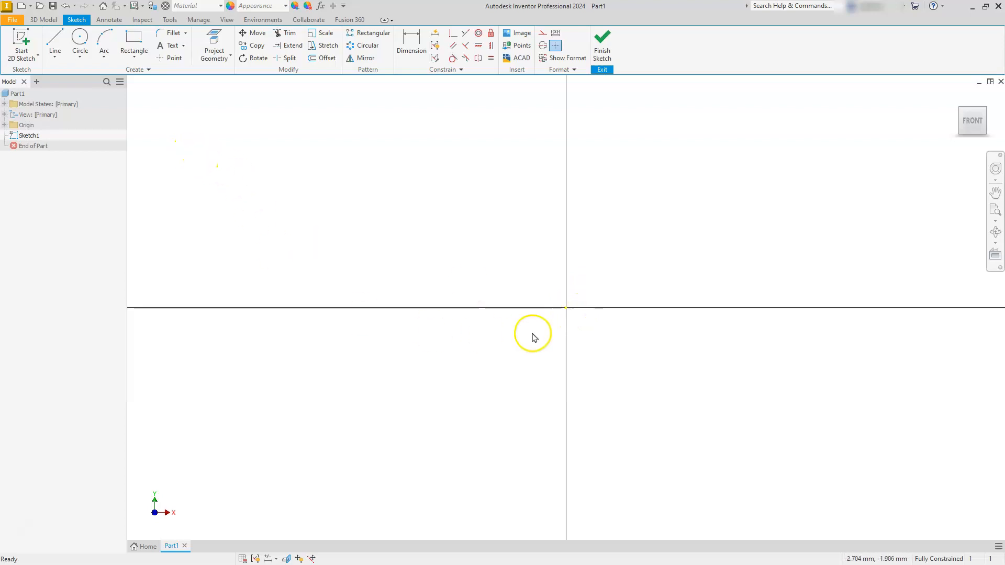
click(5, 125)
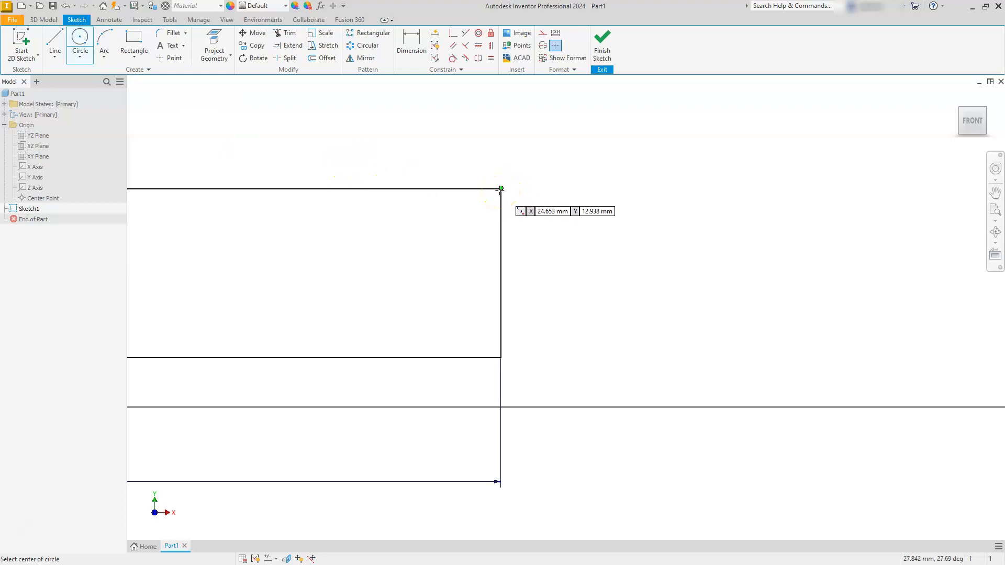
- Draw a circle with a 5 mm radius centred on the rectangle's upper right corner
click(500, 189)
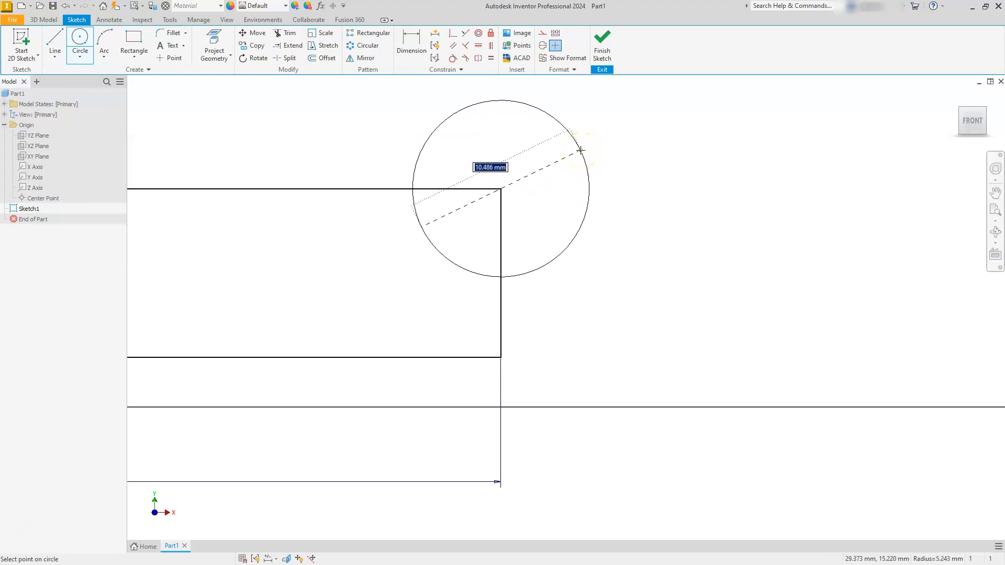
right_click(581, 151)
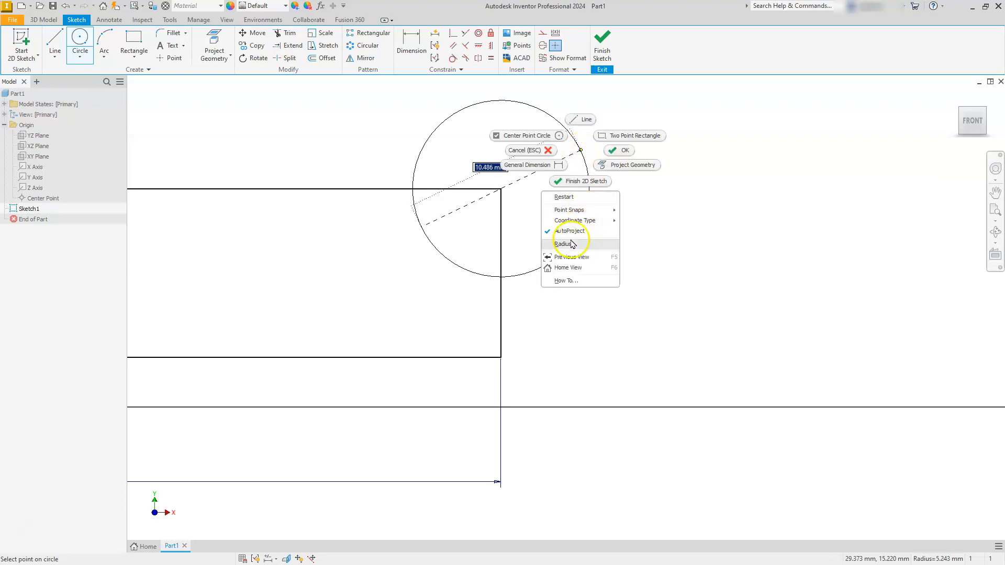
click(563, 244)
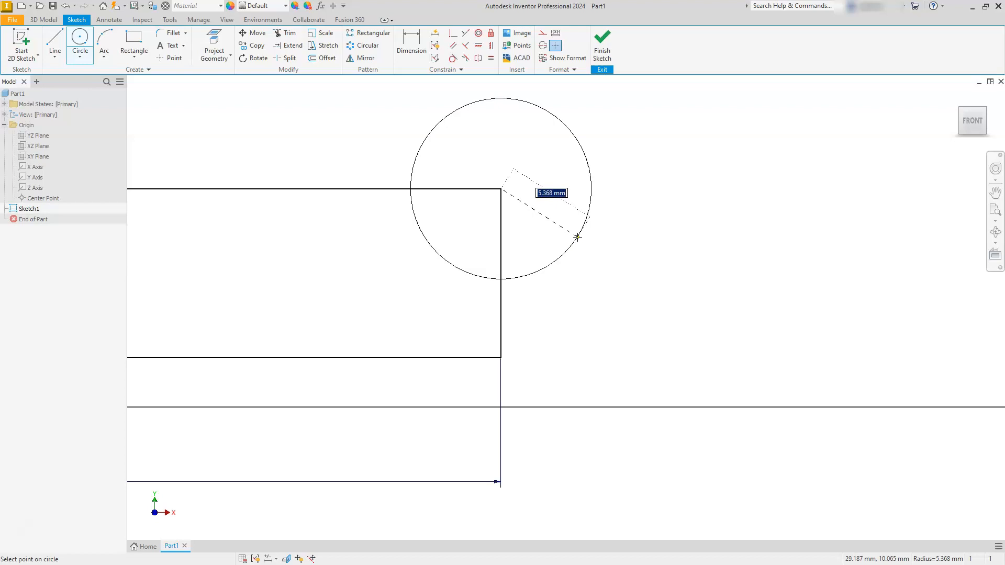
text(5)
key(Return)
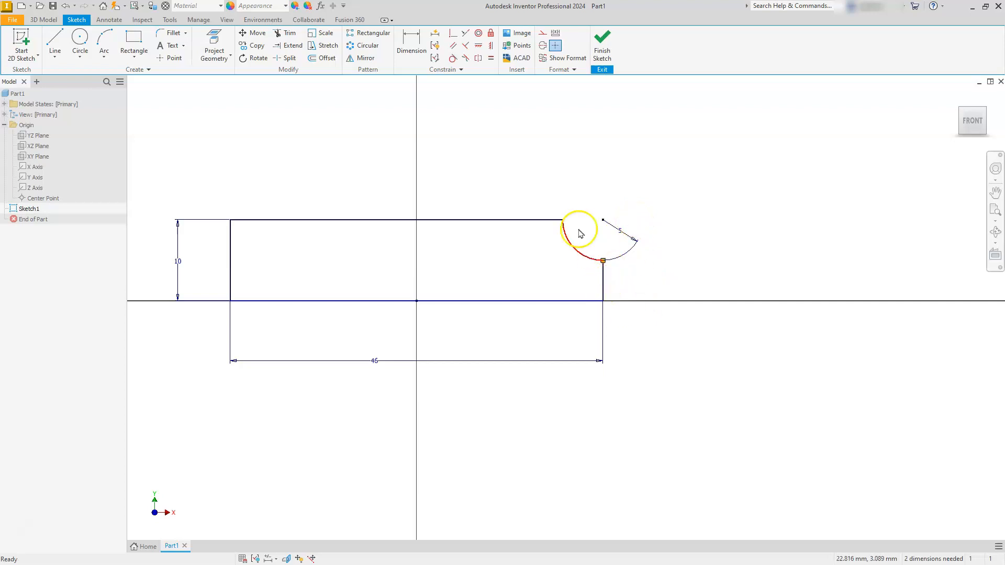
- Finish the profile sketch and check the bracket's plan-view dimensions in the PDF drawing
right_drag(542, 222, 538, 320)
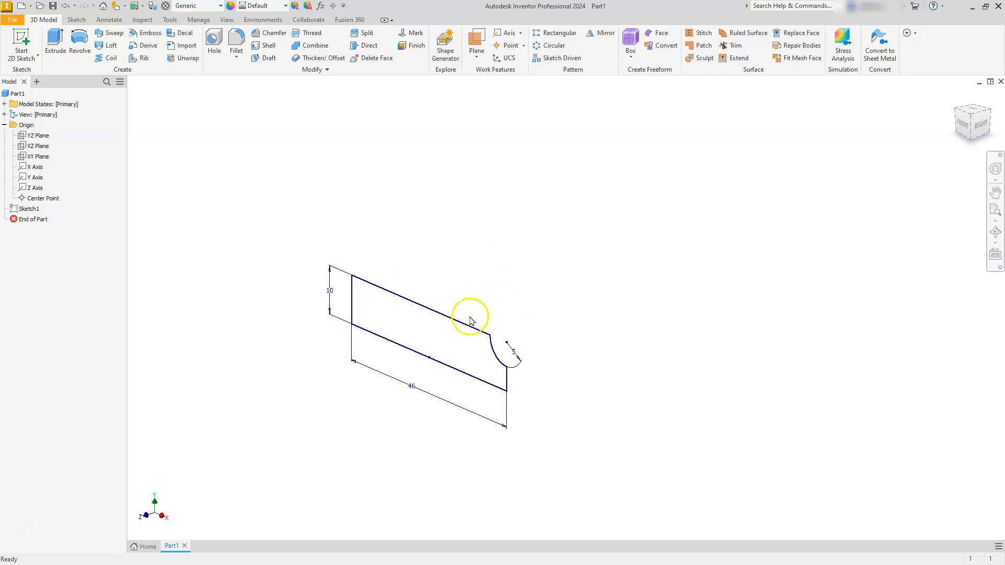
key(alt+Tab)
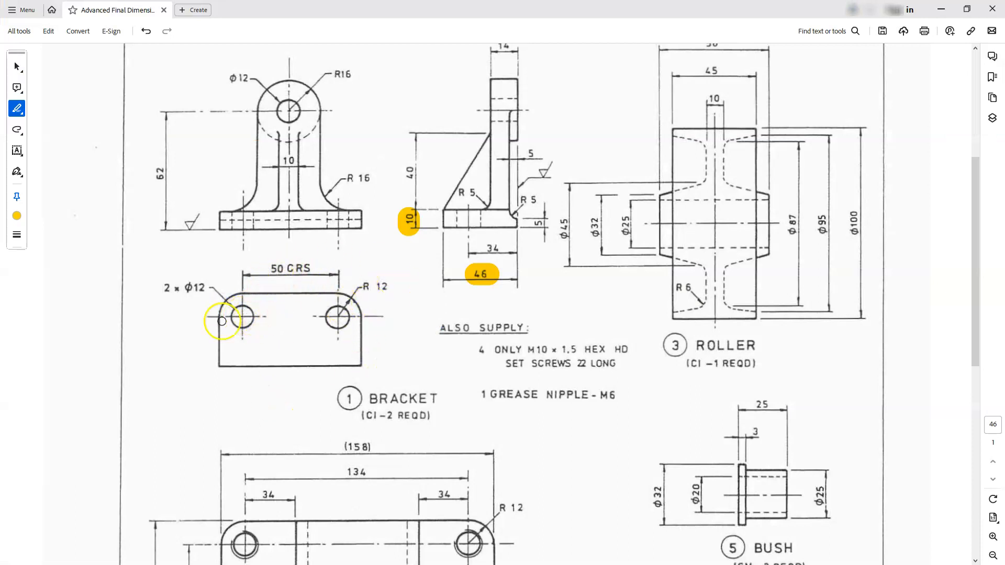
key(alt+Tab)
- Sketch a rectangle about 37 mm long on the base's top face, near the edge of the curved cutout
click(509, 322)
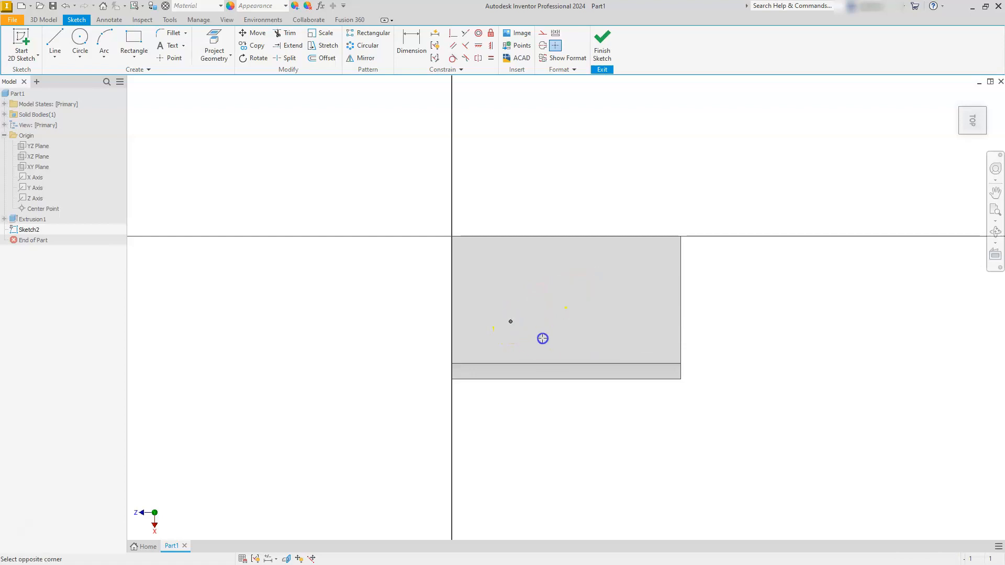
click(624, 350)
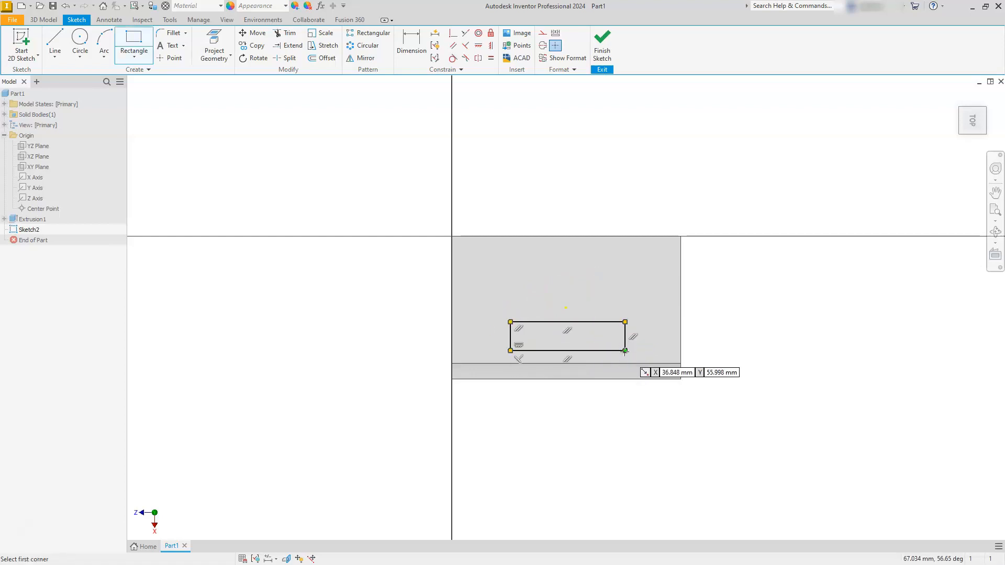
key(Escape)
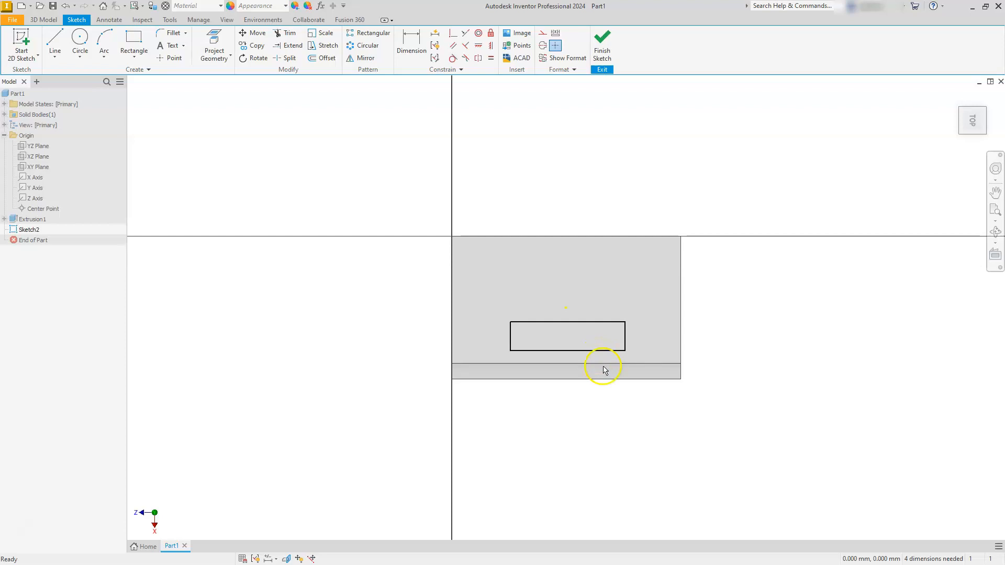
- Switch to the PDF drawing and highlight the bracket's 5 and 14 thickness dimensions and the R16 radius
key(alt+Tab)
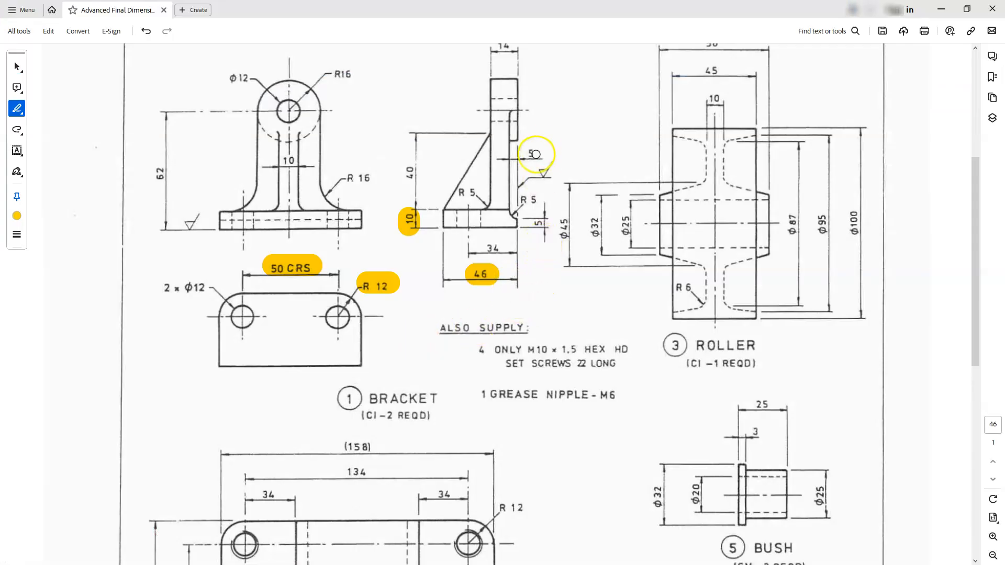
drag(520, 154, 543, 152)
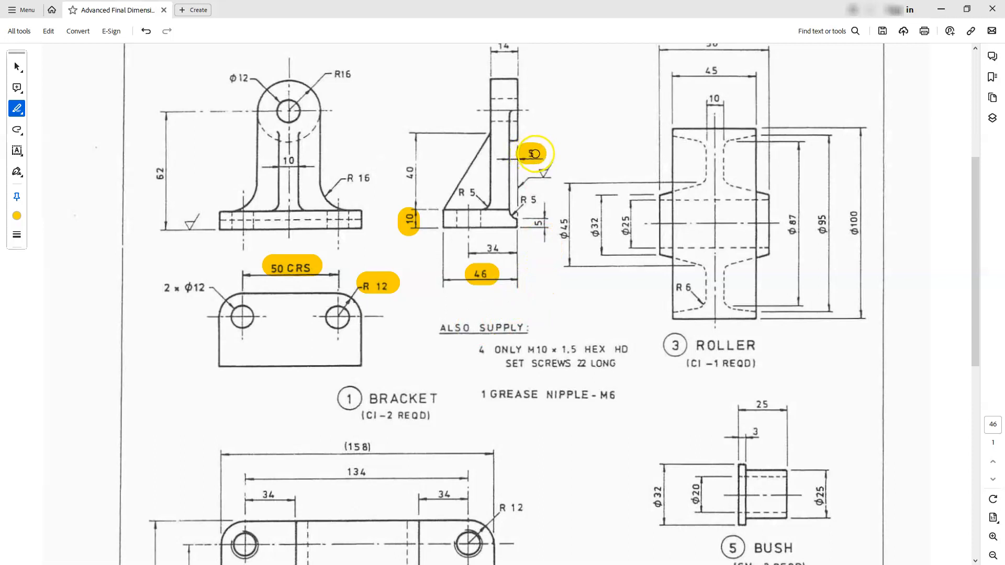
scroll(549, 331, up, 1)
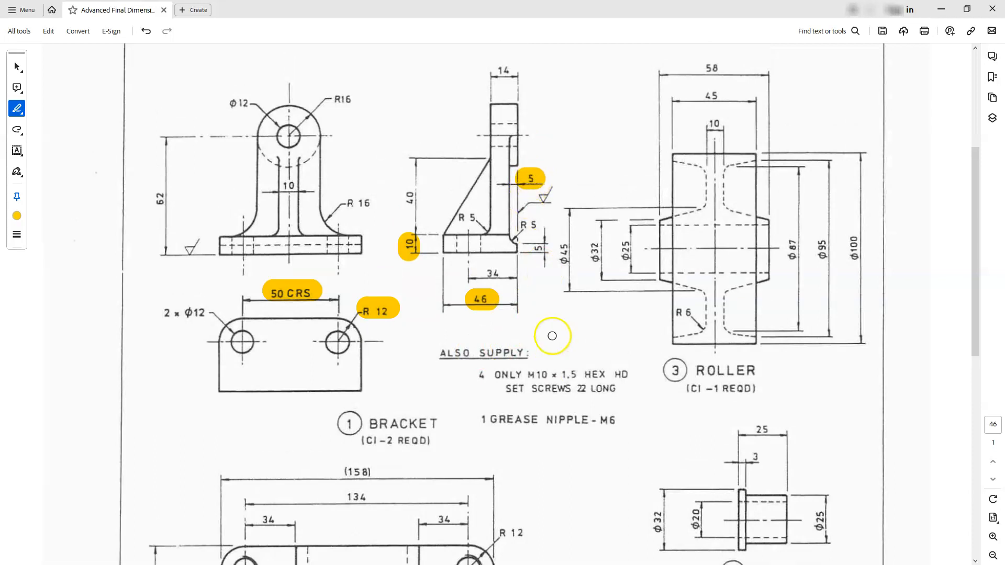
drag(486, 71, 509, 71)
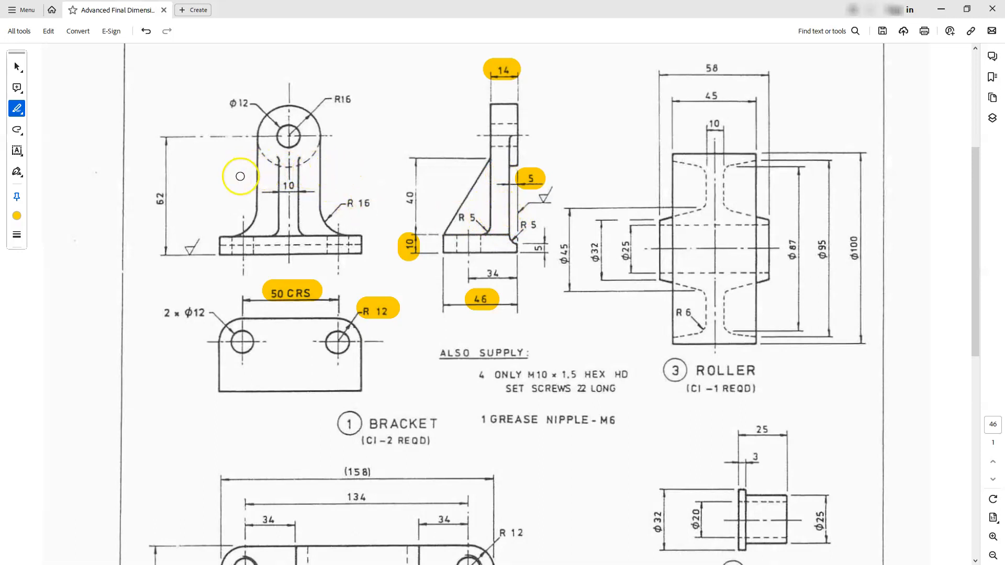
drag(321, 99, 360, 100)
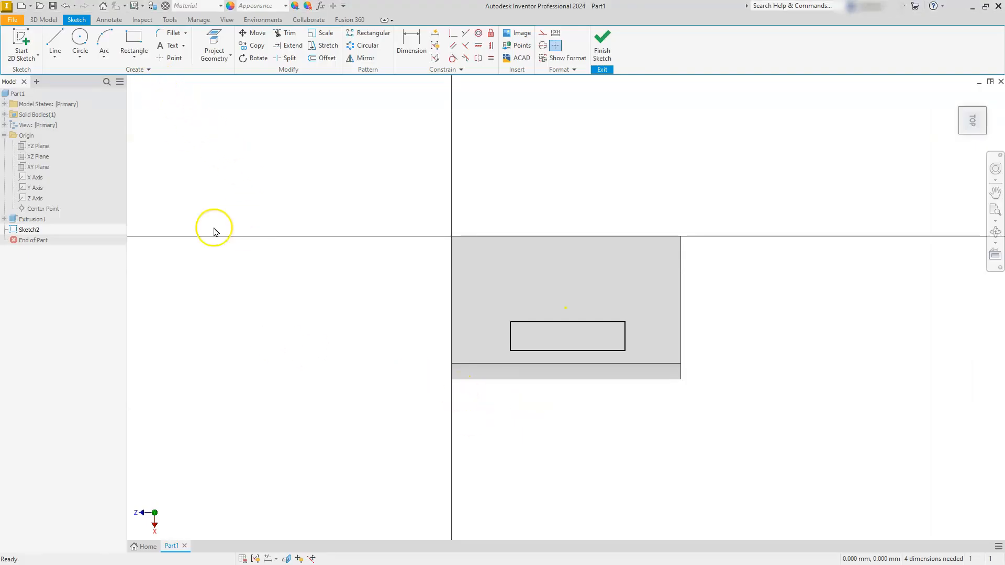
- Dimension the rectangle on the top face to 32 mm long and 9 mm wide
click(413, 38)
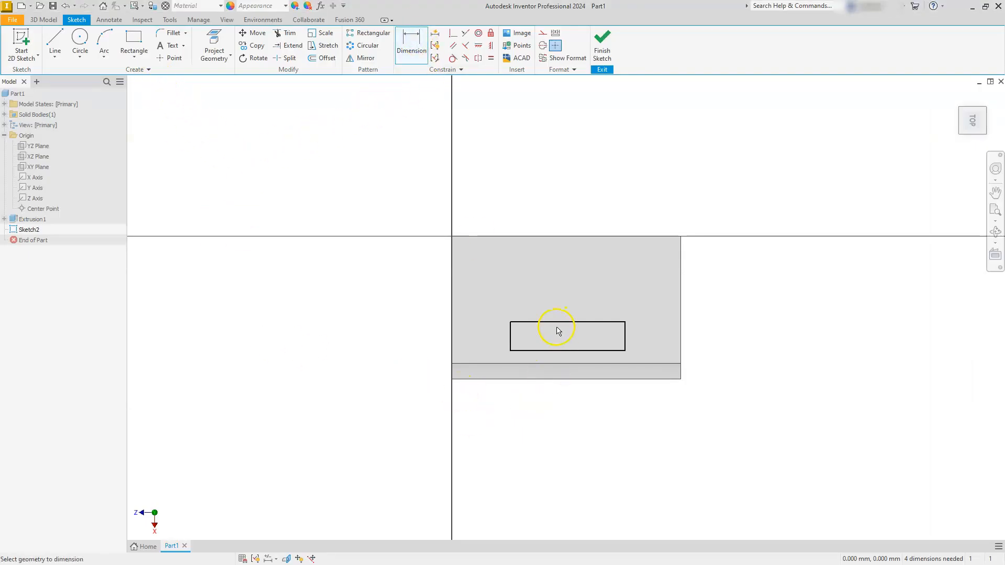
click(539, 322)
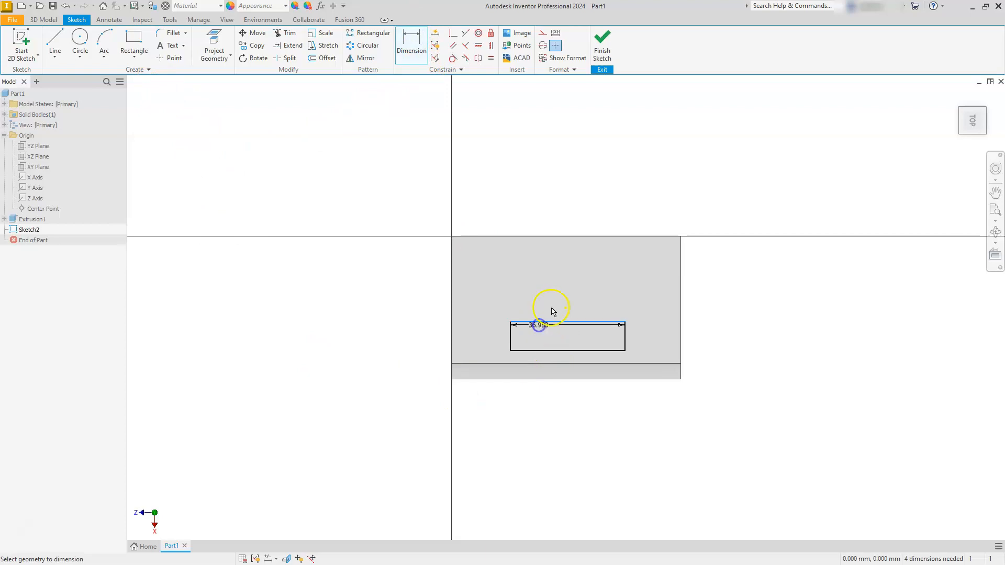
click(570, 287)
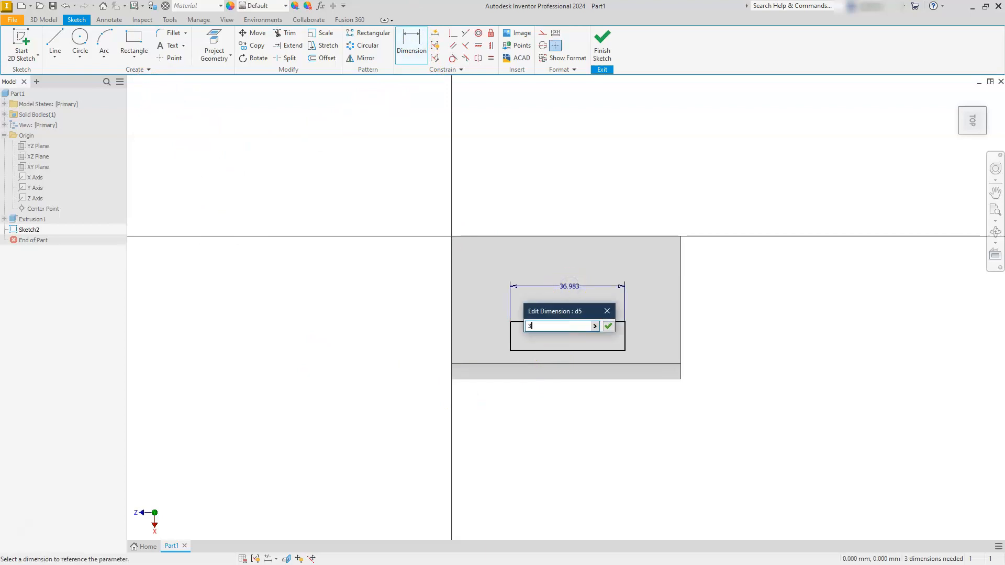
key(Return)
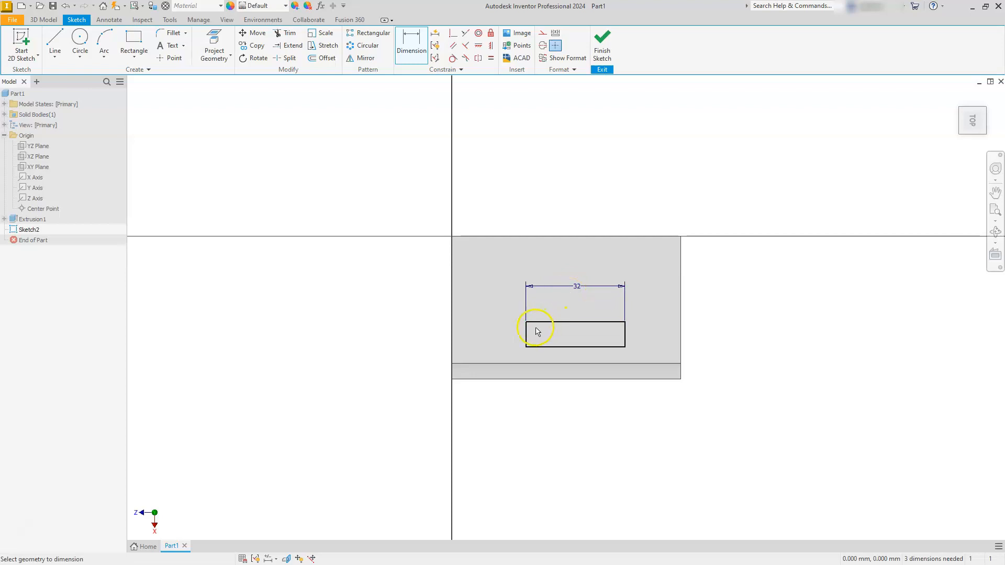
click(527, 344)
click(502, 338)
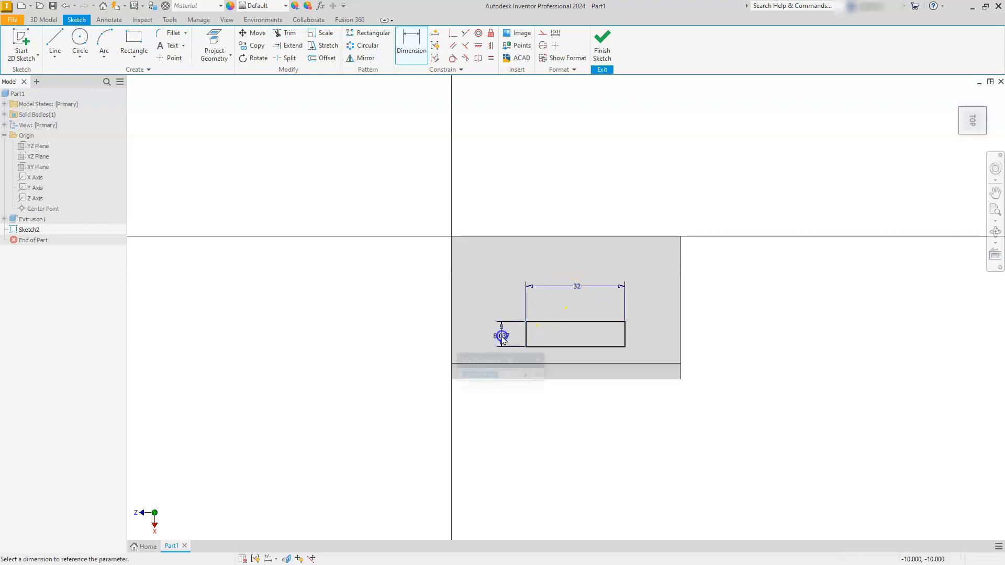
text(9)
key(Return)
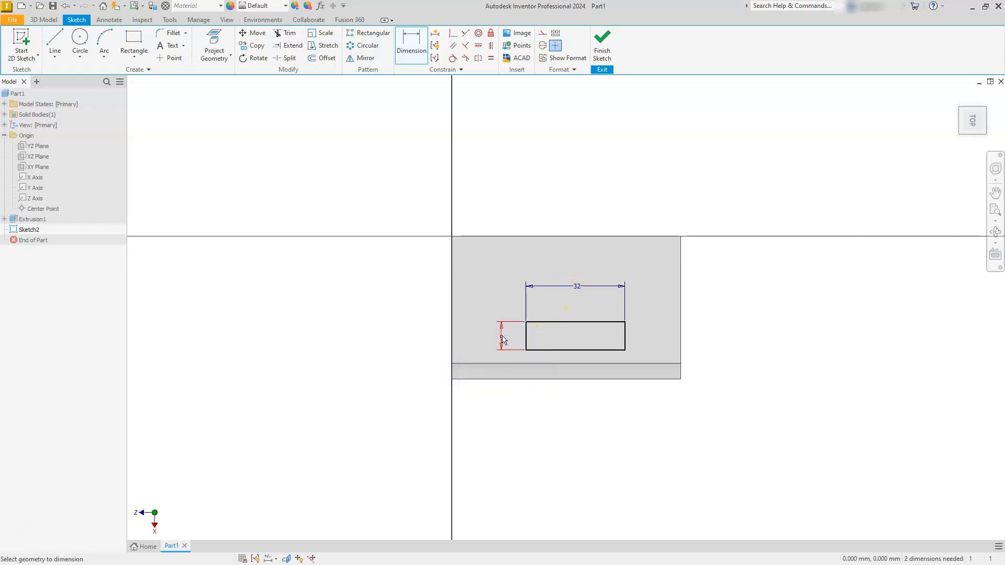
- Make the midpoint of the rectangle's lower long side coincident with the midpoint of the top face edge beside the curved cutout
scroll(513, 372, down, 2)
scroll(516, 375, up, 5)
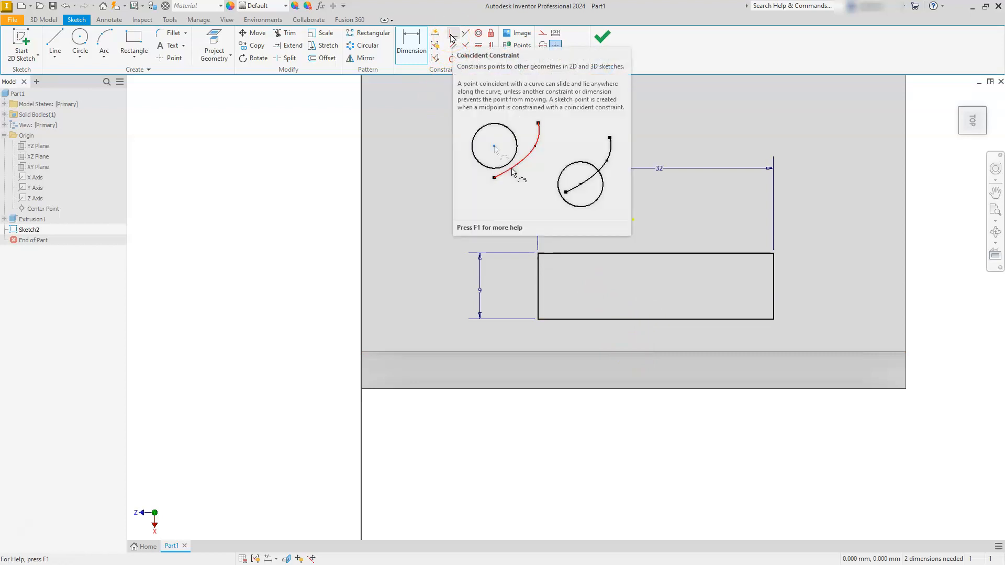
click(451, 37)
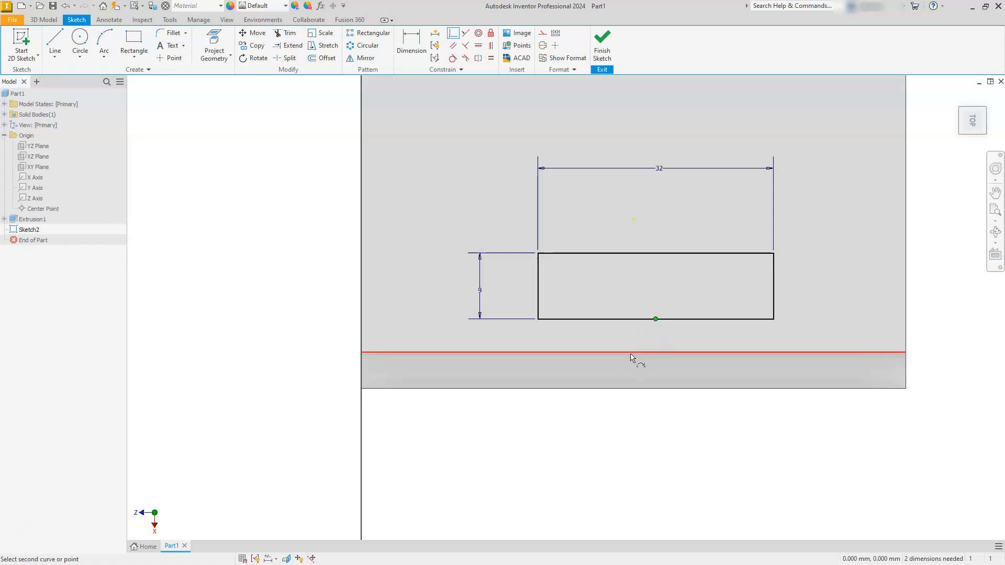
click(632, 353)
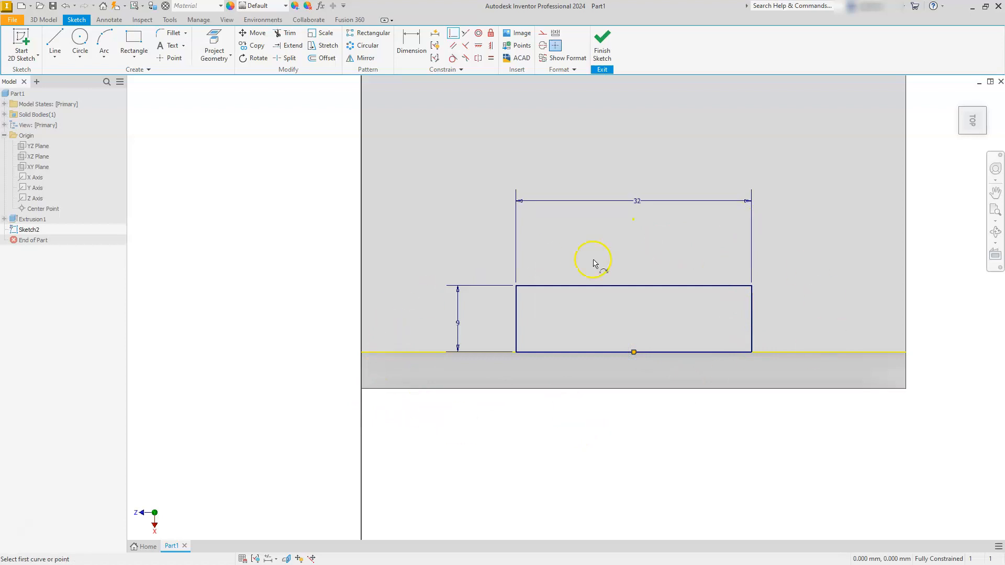
key(Escape)
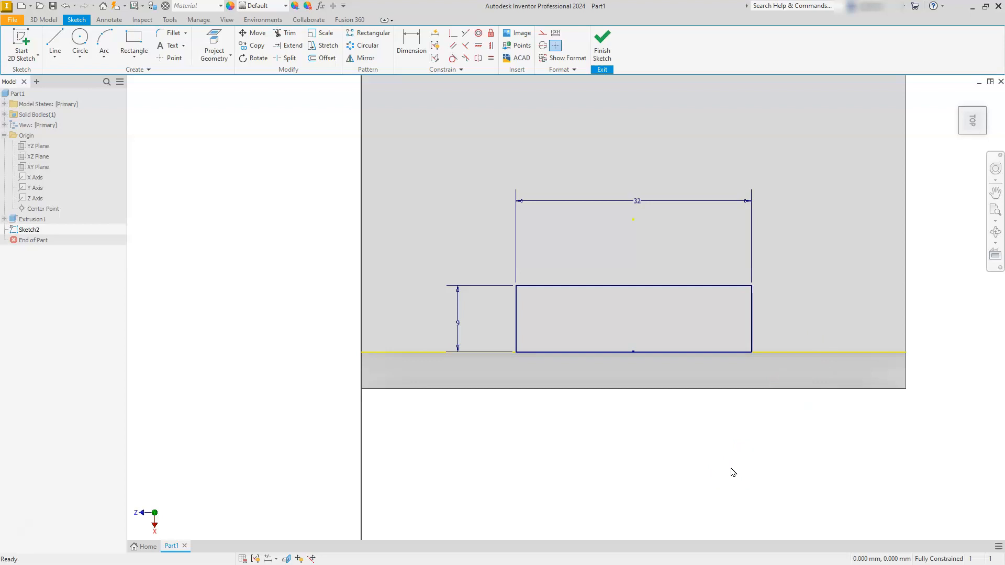
- Convert the projected top face edge to construction geometry and finish the sketch
click(833, 354)
key(Escape)
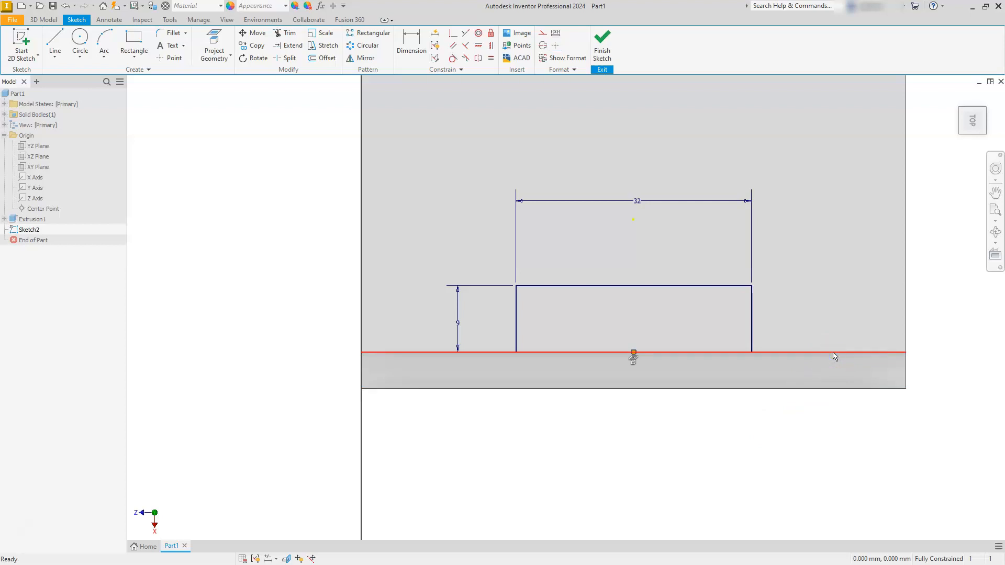
right_click(834, 356)
click(874, 357)
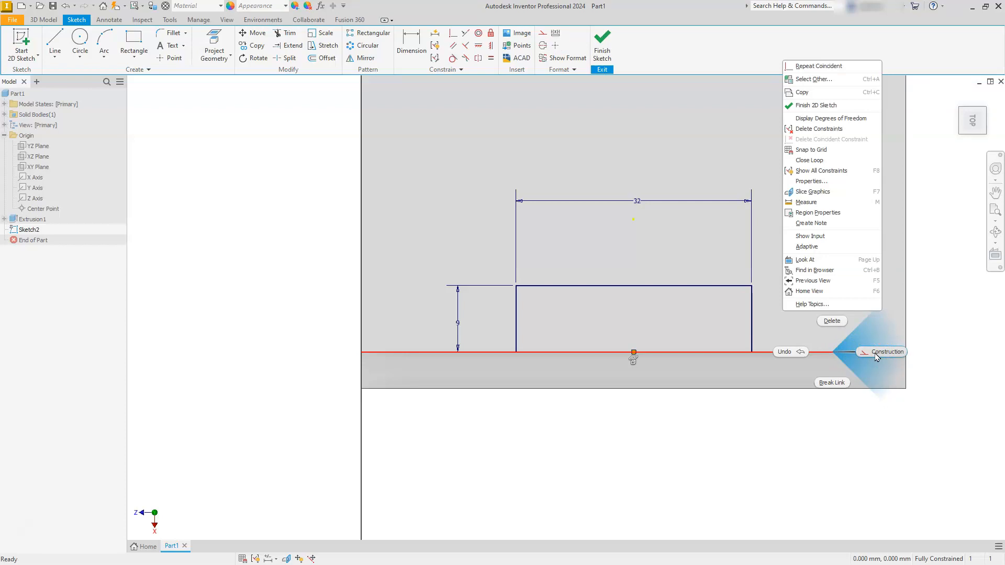
click(875, 355)
click(604, 39)
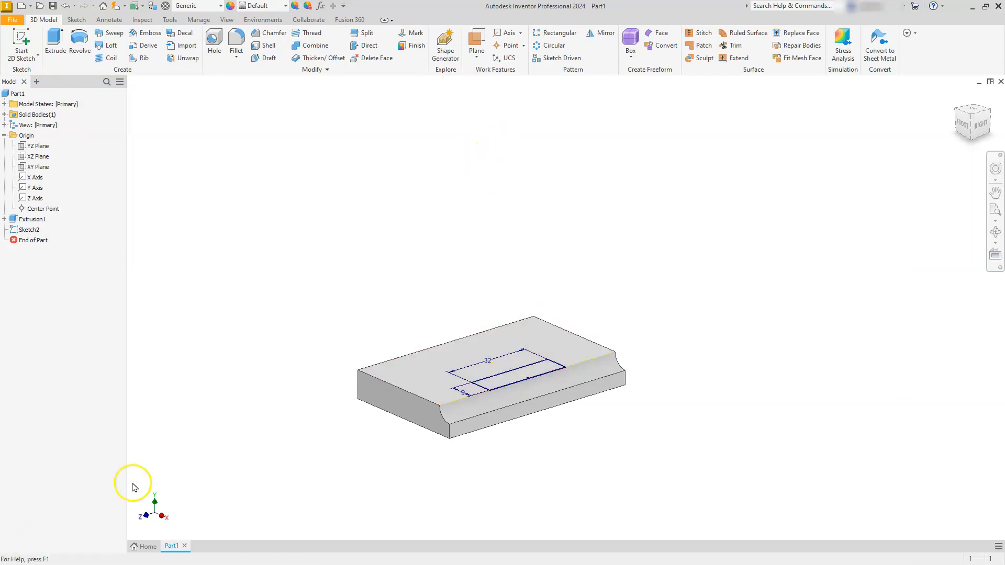
- Switch to the PDF drawing and highlight the bracket's 62 height dimension
key(alt+Tab)
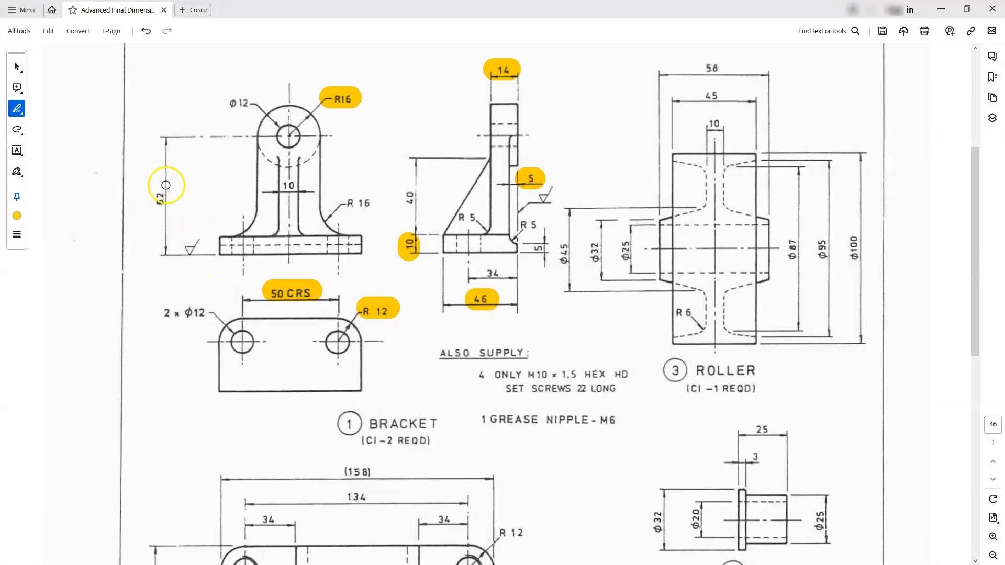
drag(160, 204, 160, 193)
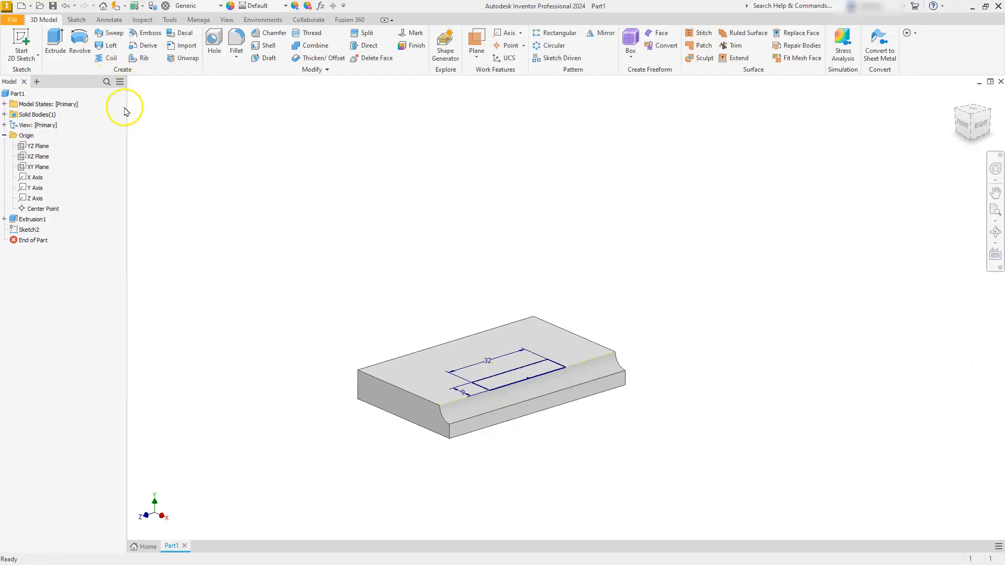
- Extrude the 32 by 9 mm rectangle upward from the base's top face to form the upright, joined to the base
click(164, 130)
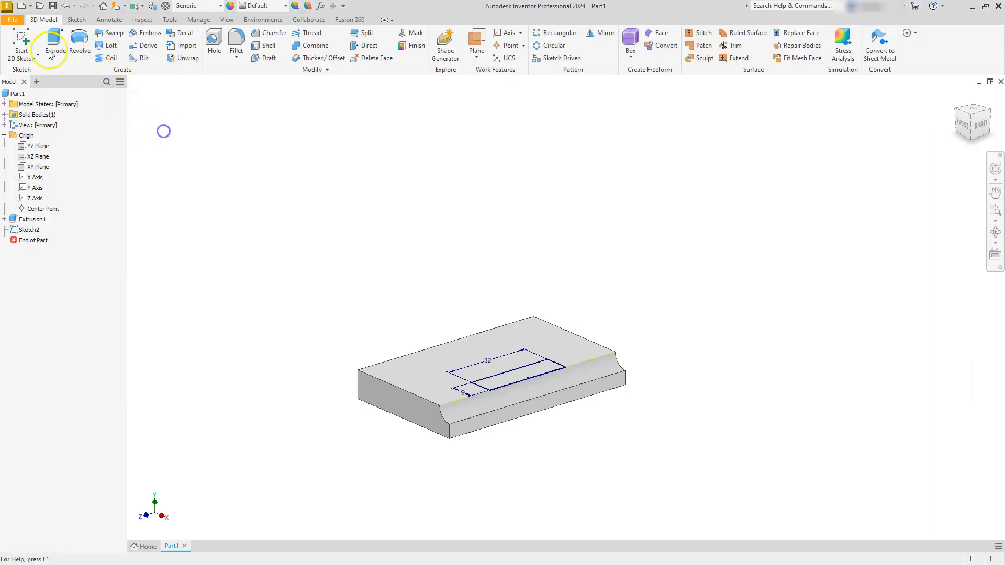
click(54, 37)
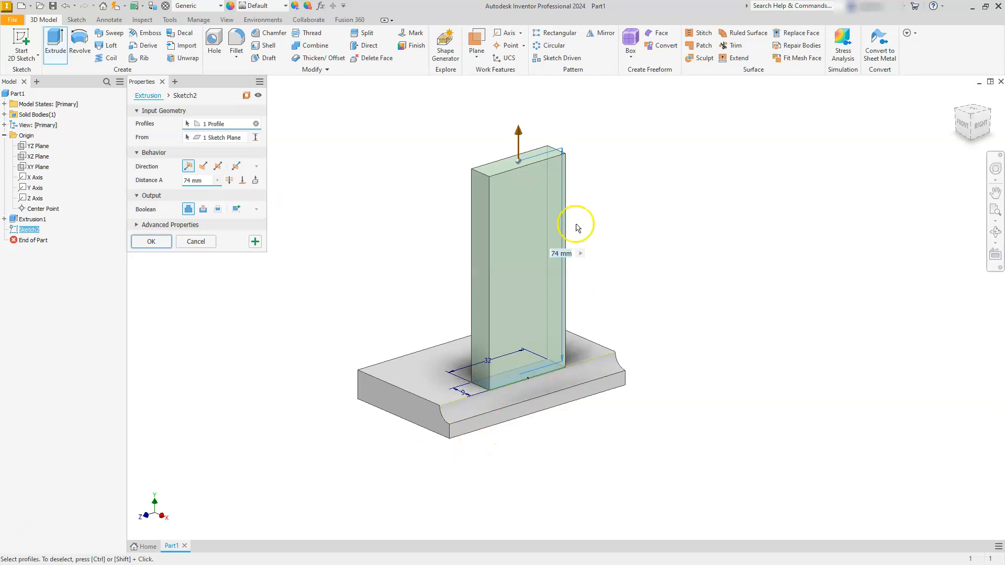
drag(204, 181, 179, 183)
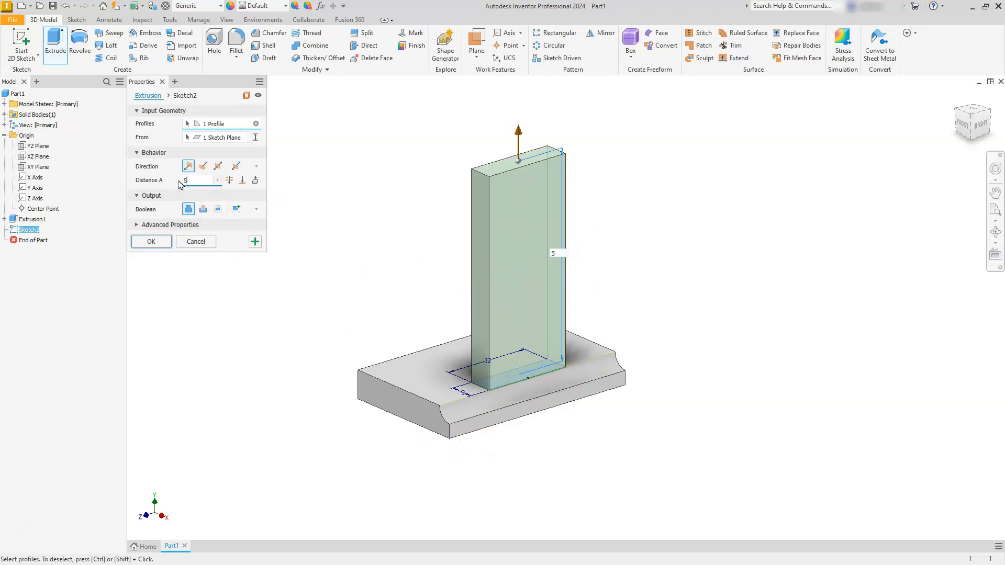
key(Return)
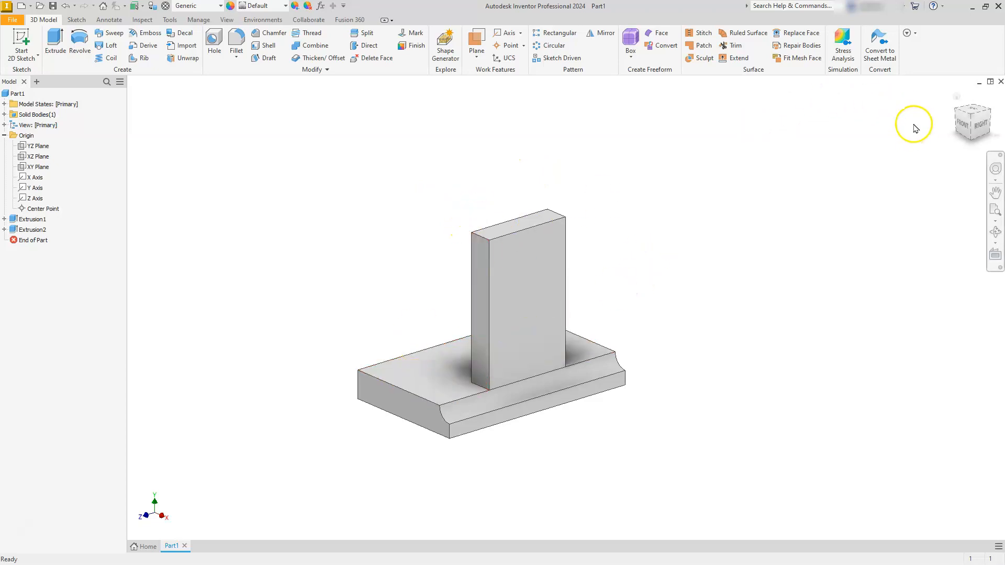
- Start a sketch on the upright's large face that looks toward the wide part of the base
click(955, 112)
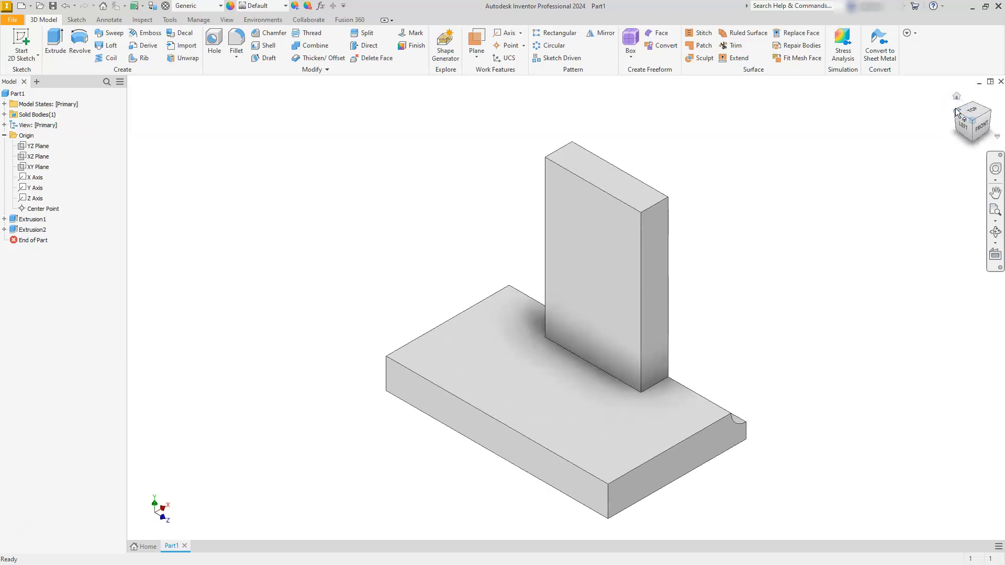
click(588, 244)
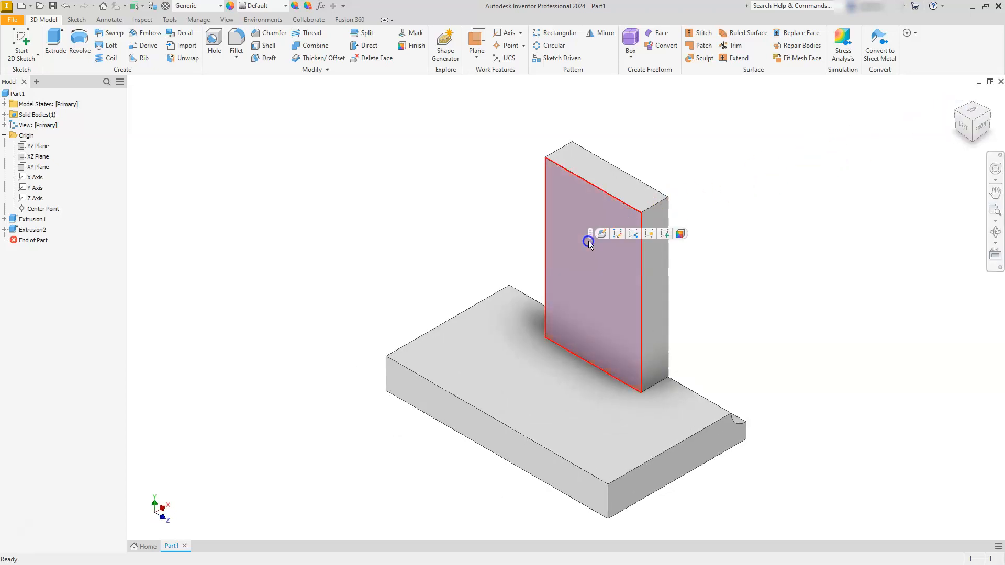
click(664, 234)
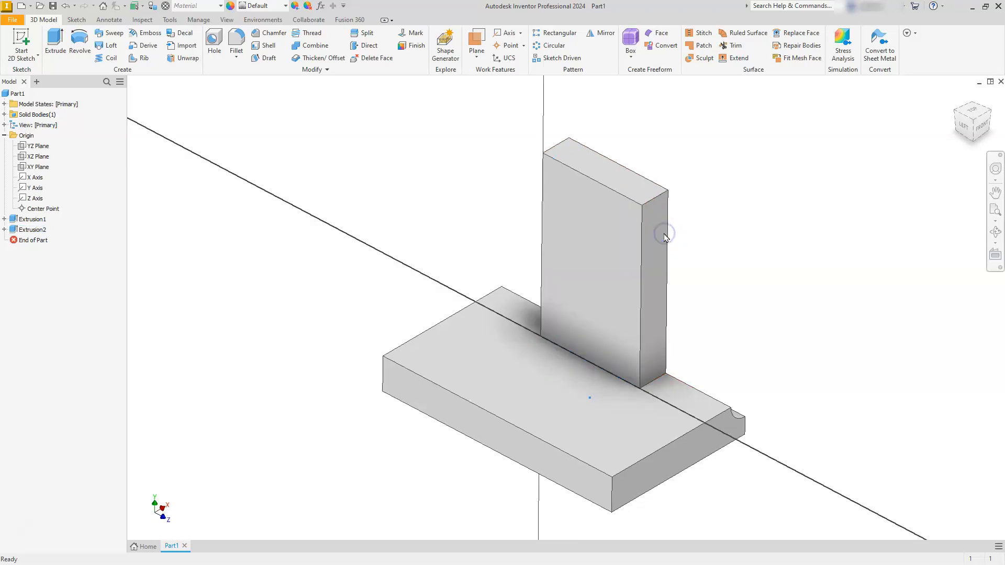
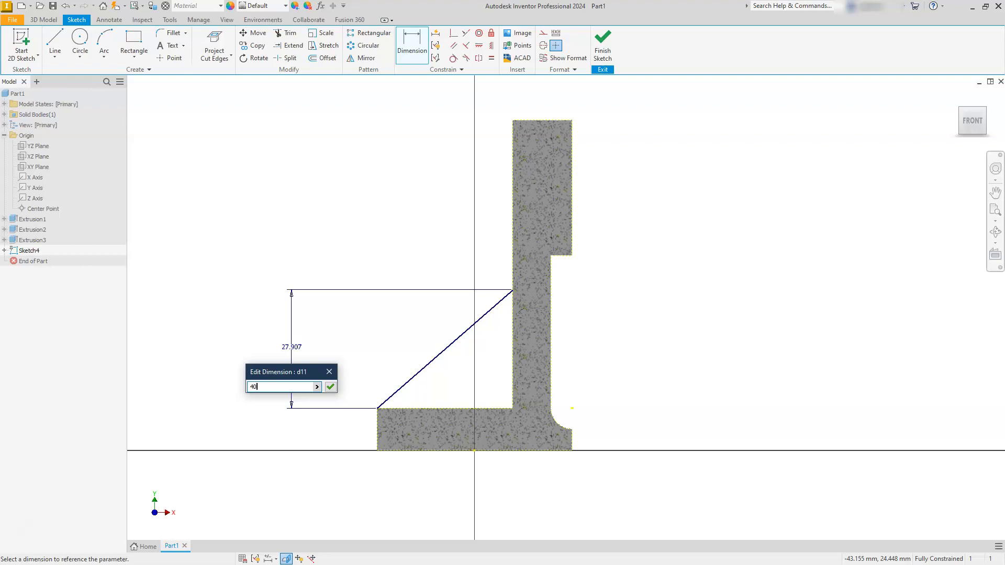
- Set the vertical dimension of the sloped rib line to 40 mm and finish the sketch
key(Return)
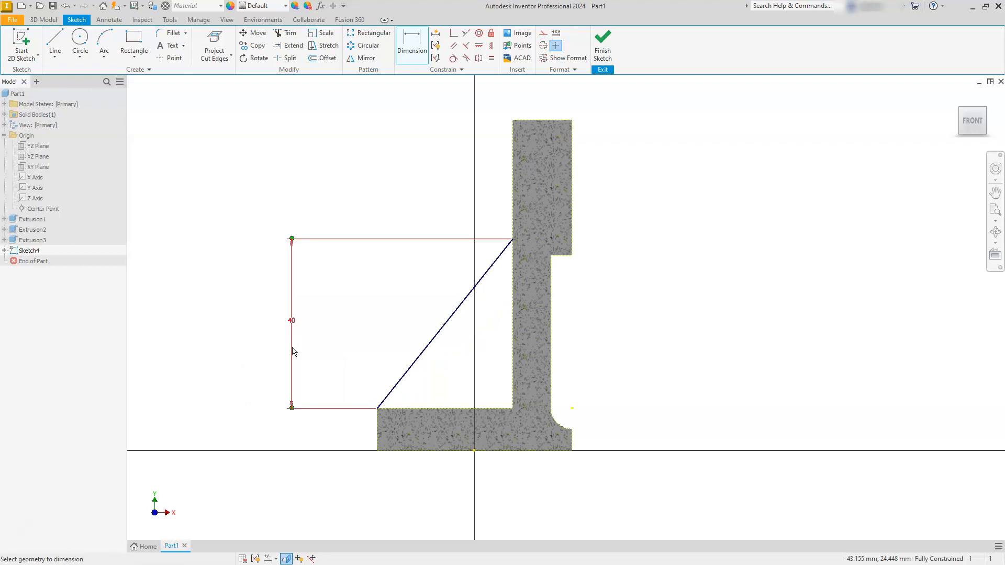
key(Escape)
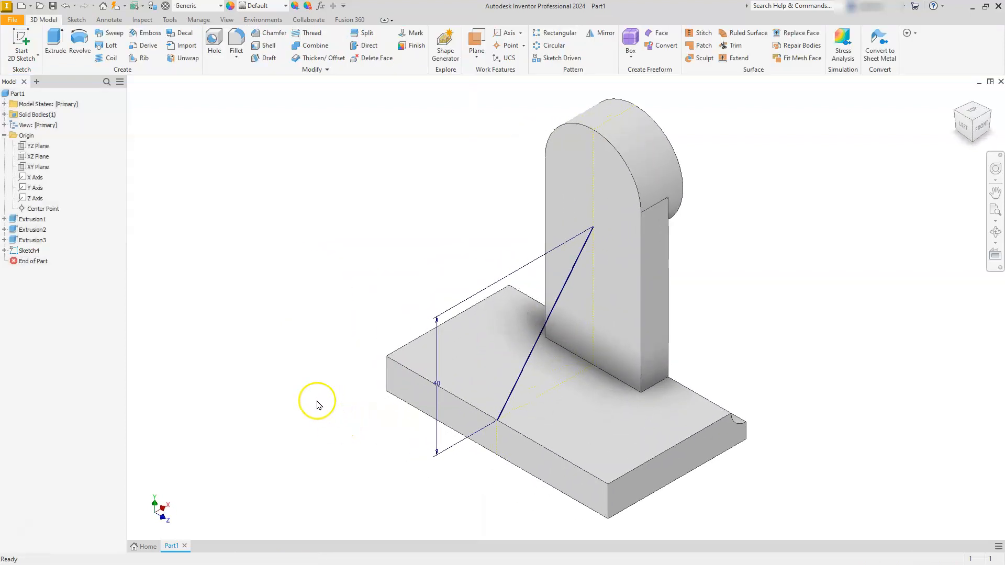
- Create a 10 mm thick rib from the sloped line, parallel to the sketch plane, filling toward the upright and base
click(134, 60)
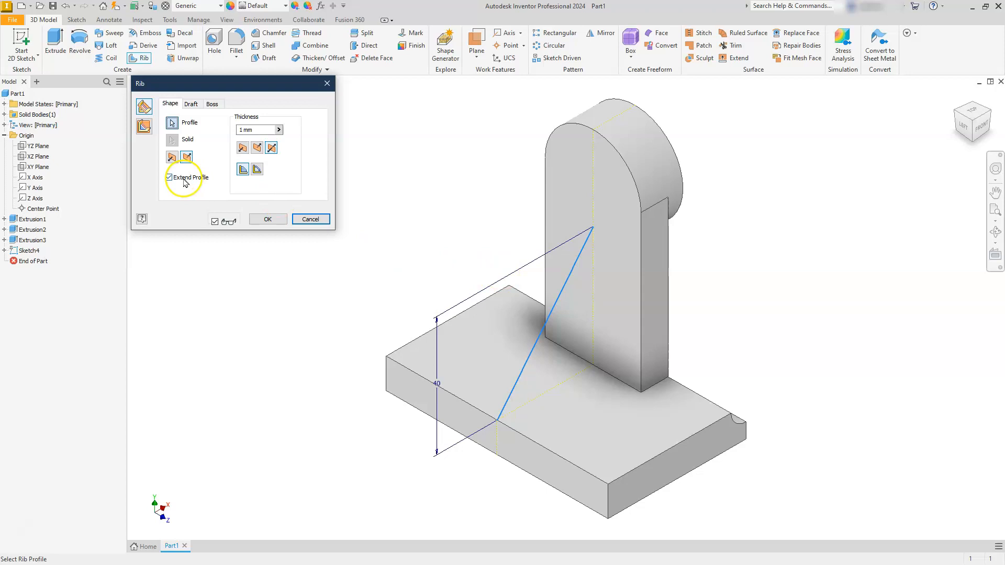
click(144, 126)
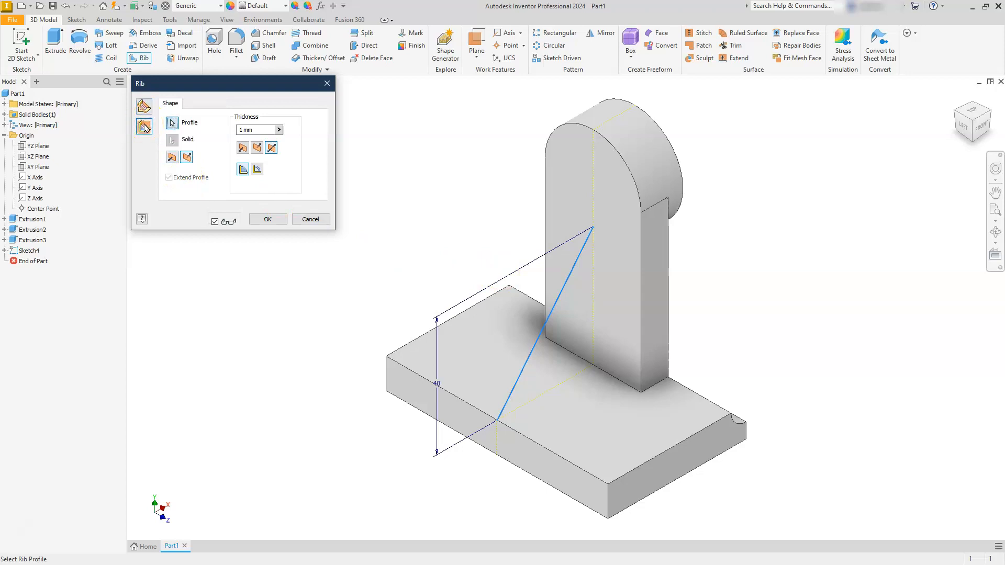
click(250, 130)
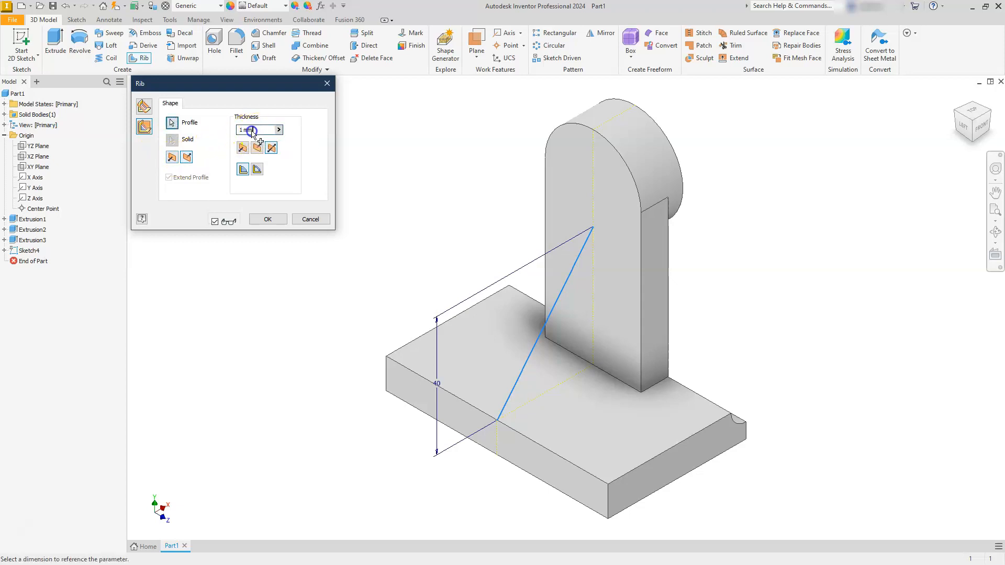
click(151, 345)
click(254, 131)
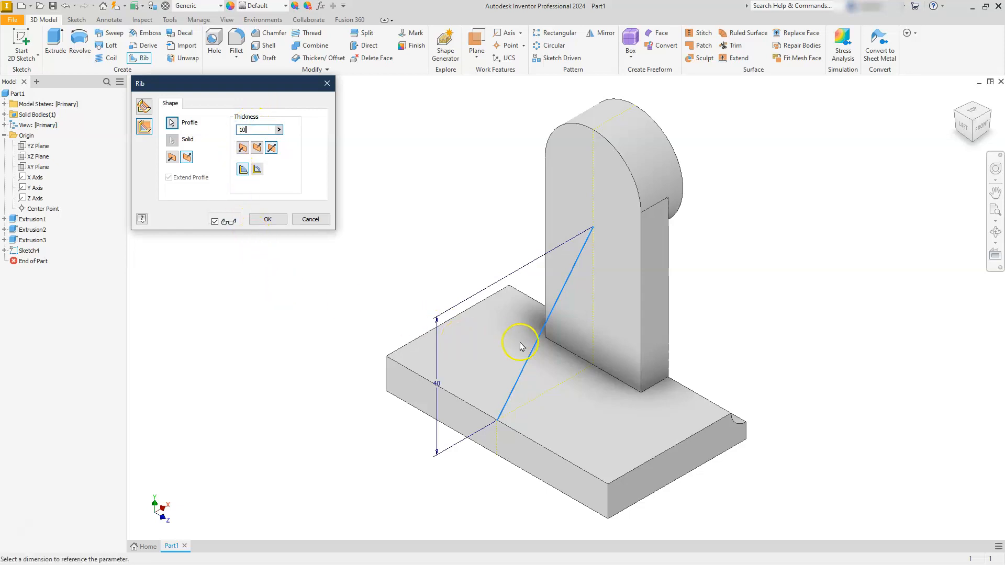
click(187, 157)
click(173, 157)
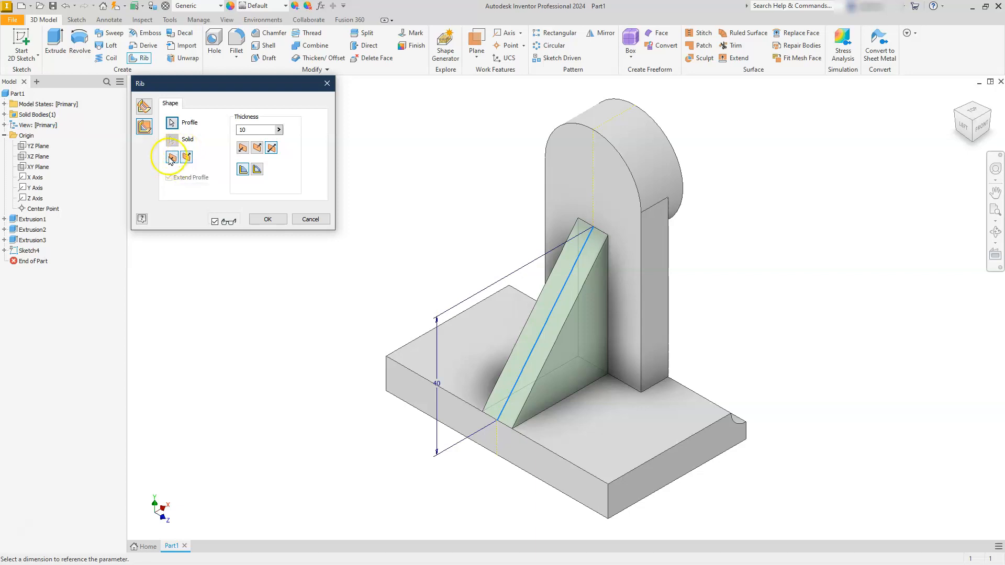
click(144, 128)
click(267, 220)
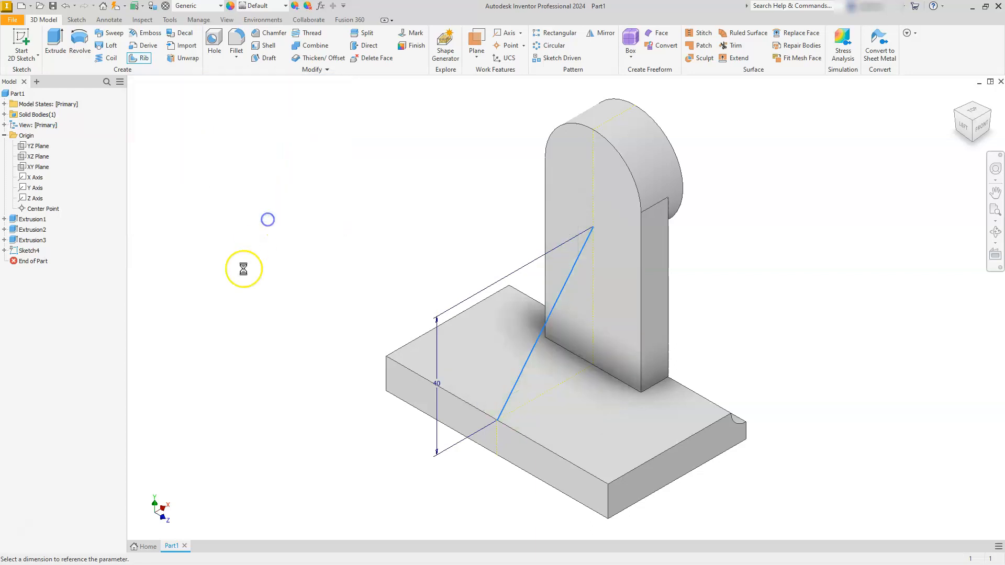
scroll(260, 242, down, 4)
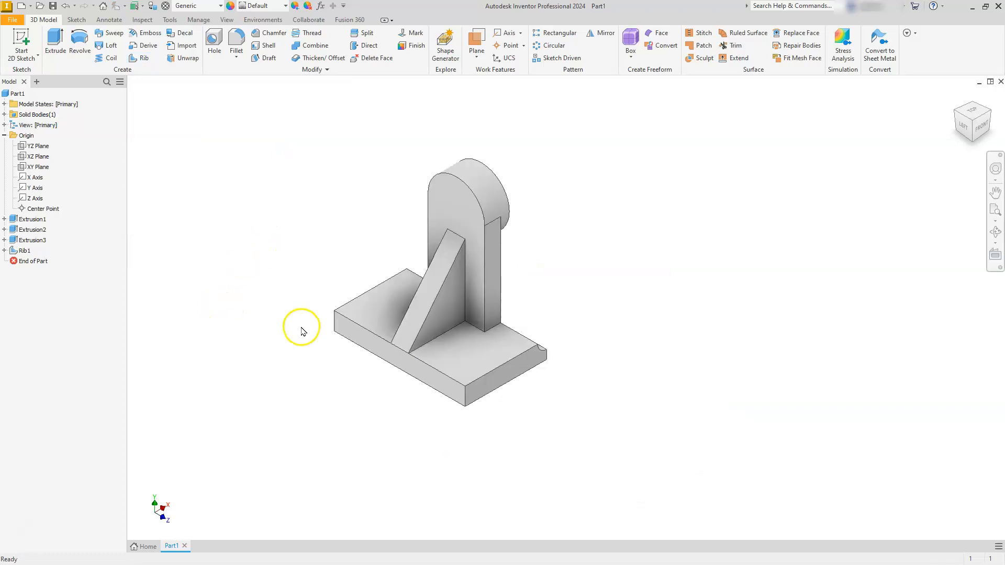
scroll(301, 328, up, 5)
scroll(298, 337, down, 2)
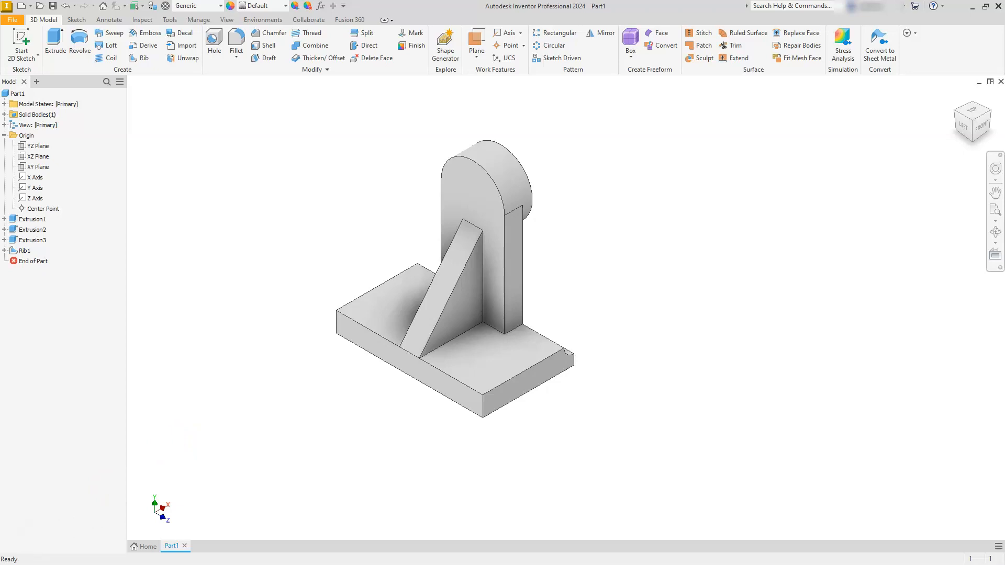
- Switch to the PDF drawing and highlight the bracket's lower R 16 and both R 5 radius dimensions
key(alt+Tab)
drag(351, 204, 368, 204)
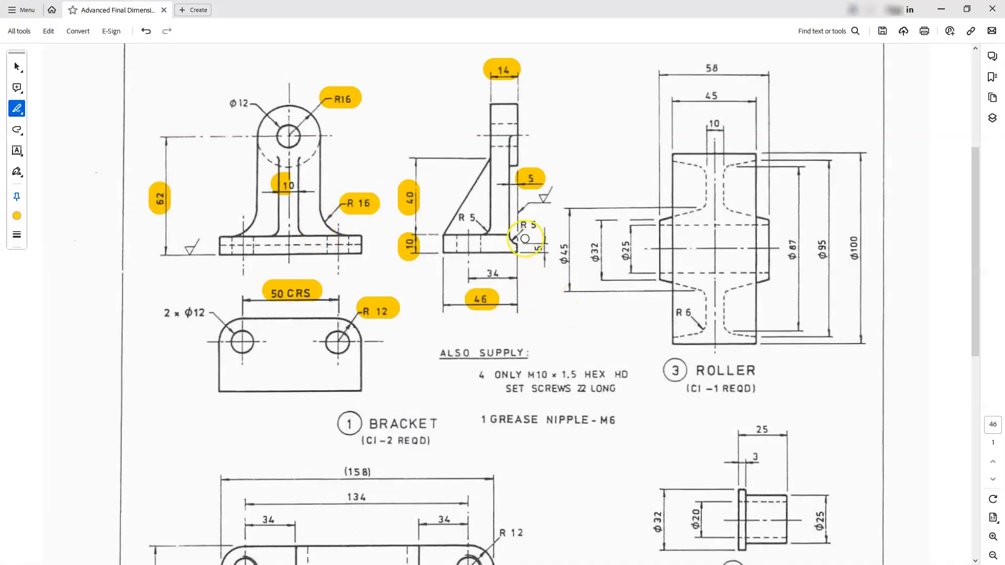
drag(518, 224, 545, 225)
drag(460, 219, 475, 218)
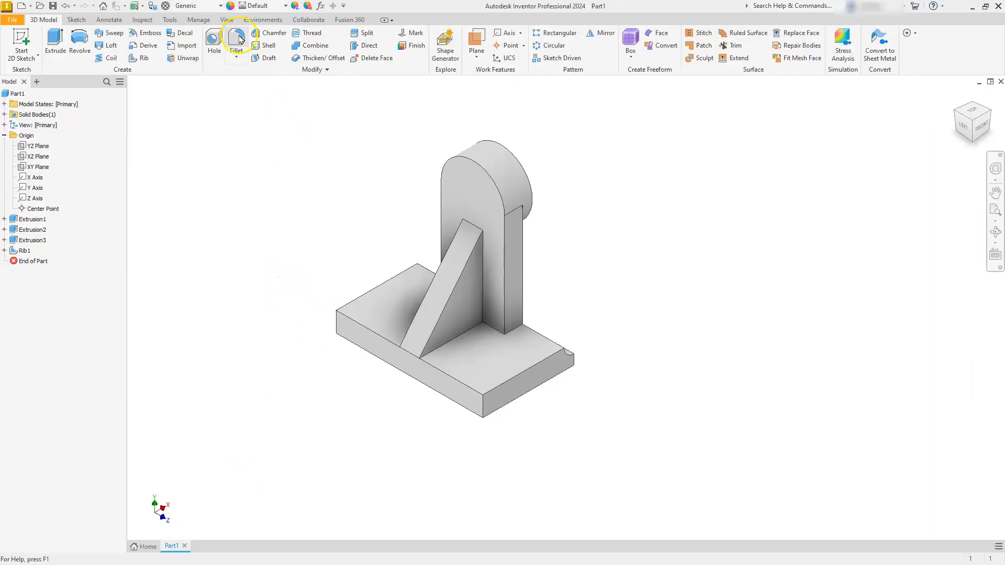
- Switch back to Inventor and set up a 16 mm fillet on the two edges where the upright's narrow sides meet the base
click(239, 39)
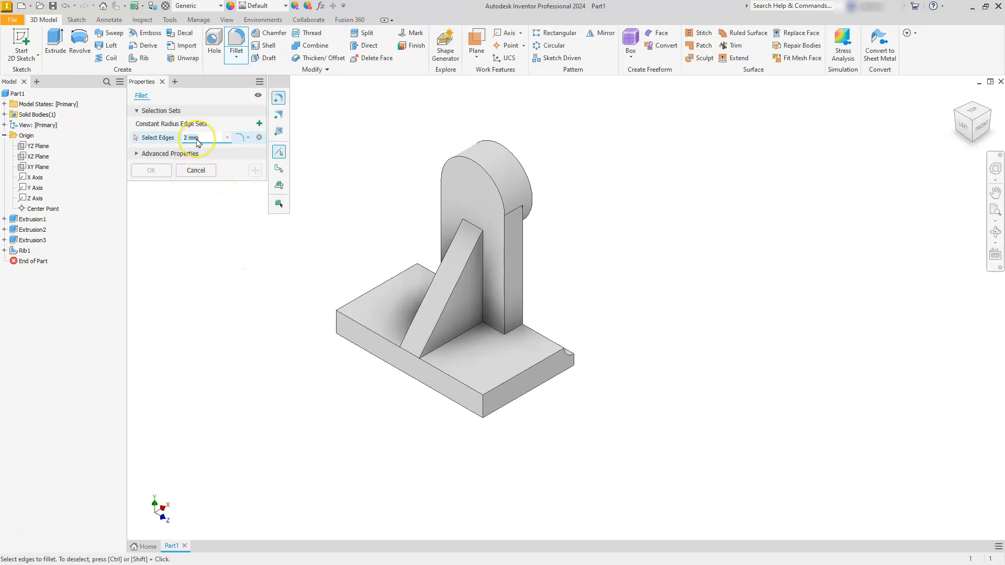
text(1)
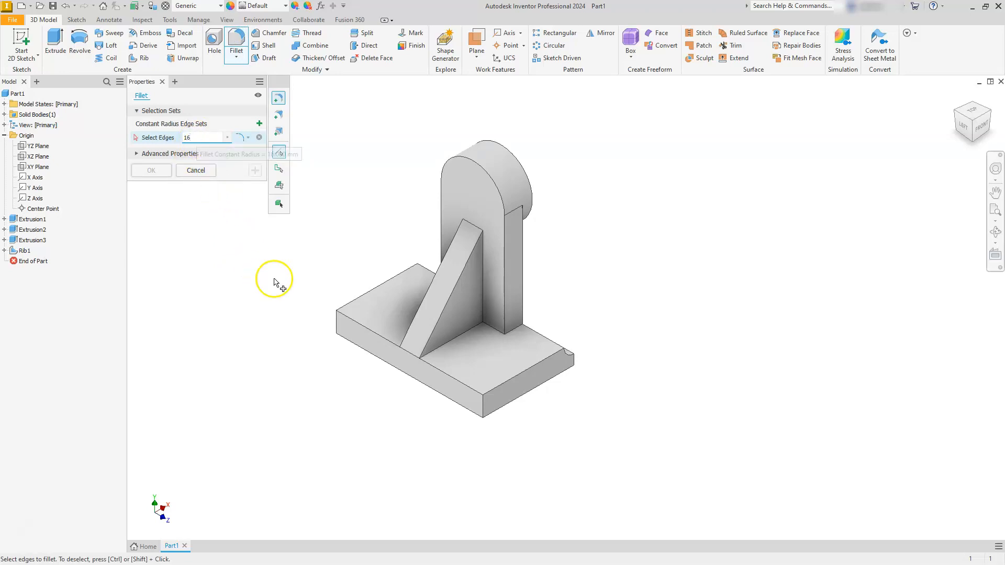
text(6)
click(517, 331)
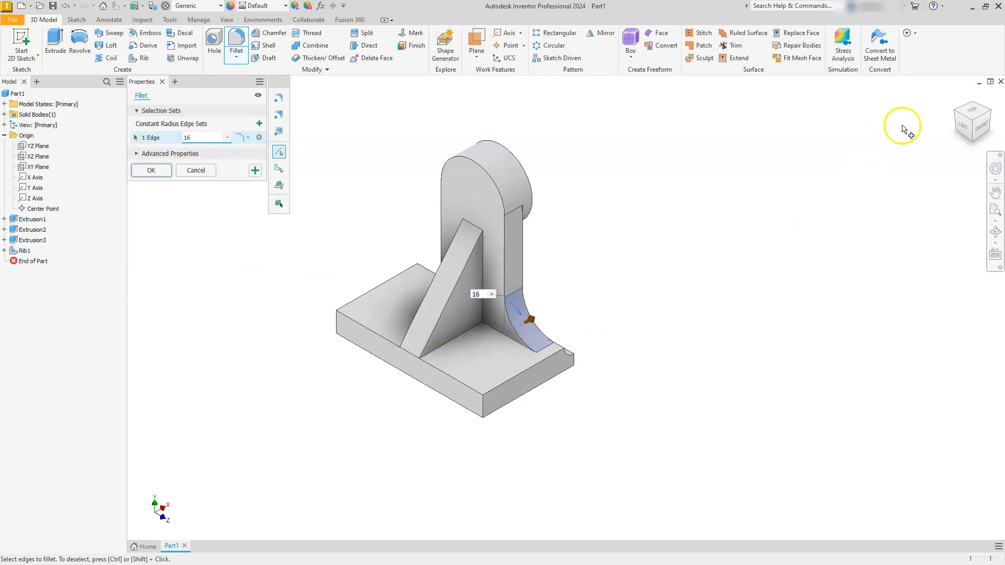
click(958, 118)
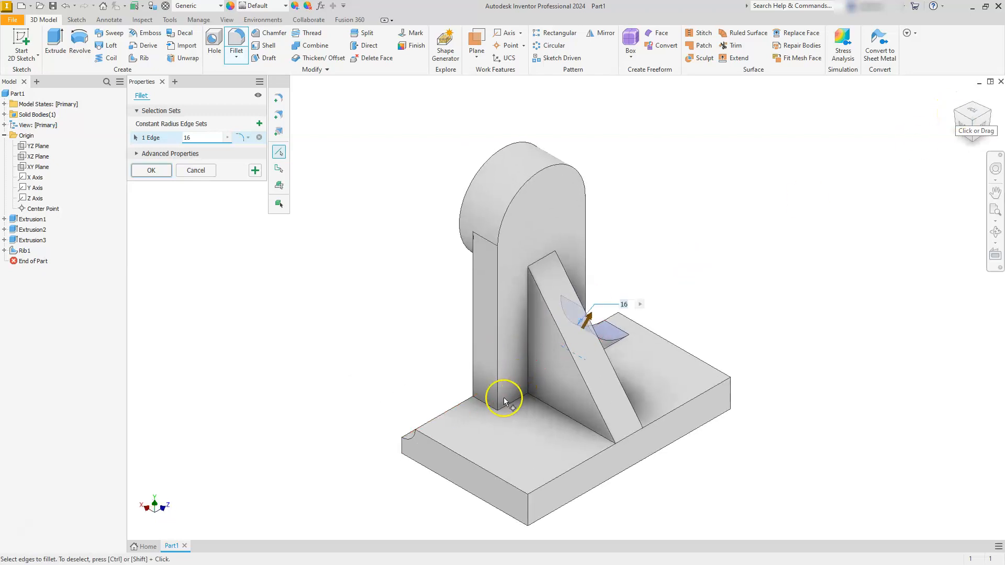
click(492, 408)
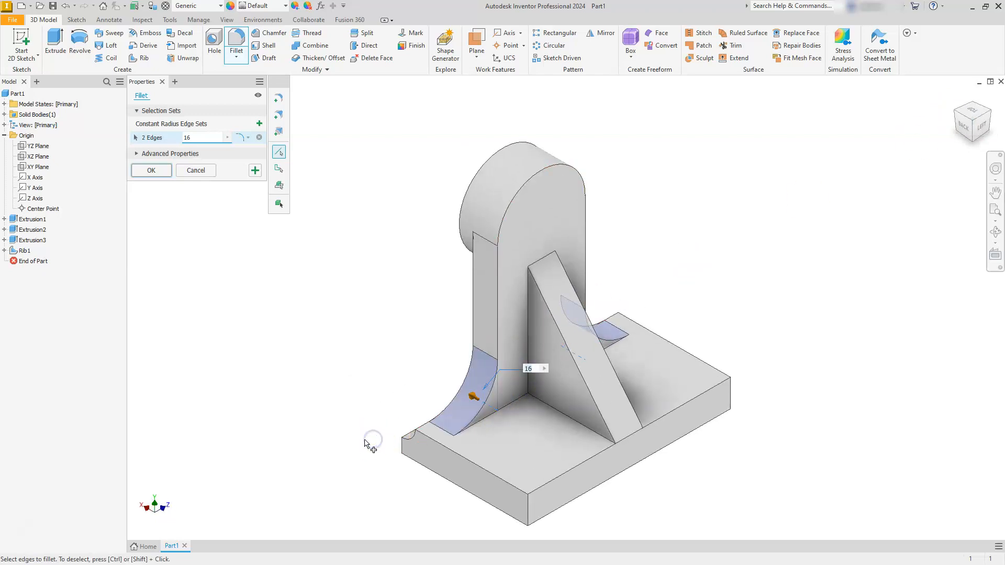
click(360, 442)
click(628, 392)
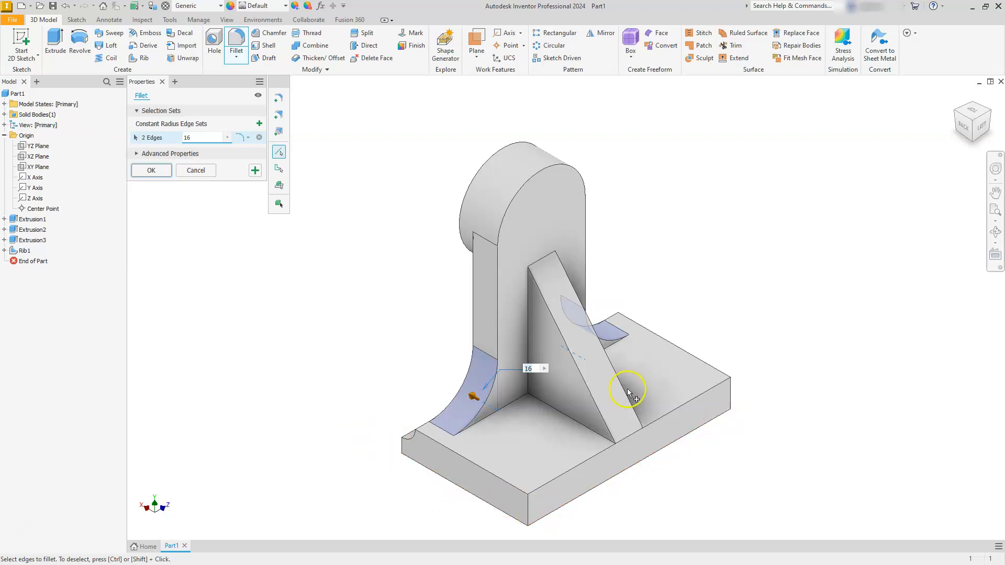
- Add a 12 mm fillet edge set containing the base's two vertical corner edges on the rib side
click(259, 124)
click(220, 150)
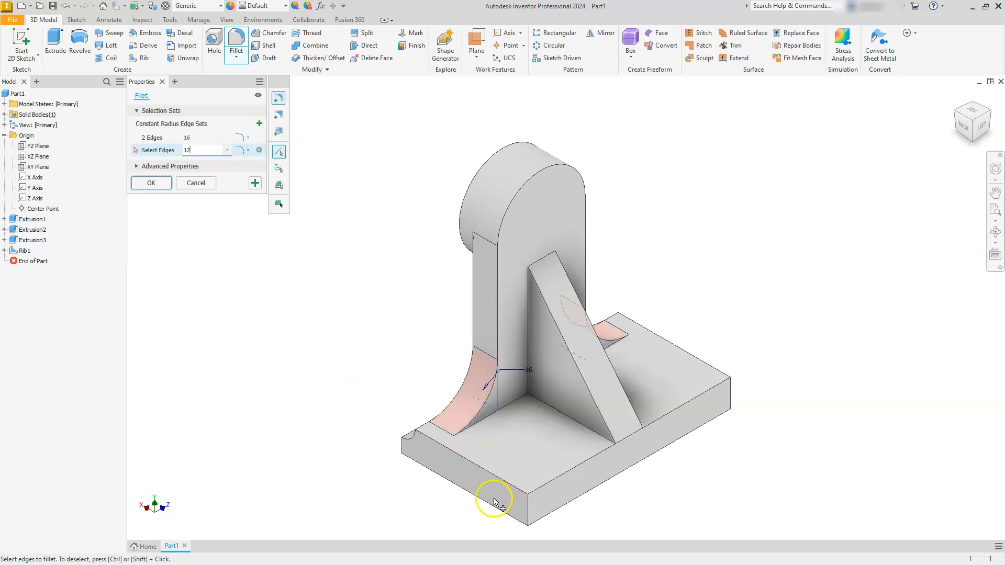
click(526, 509)
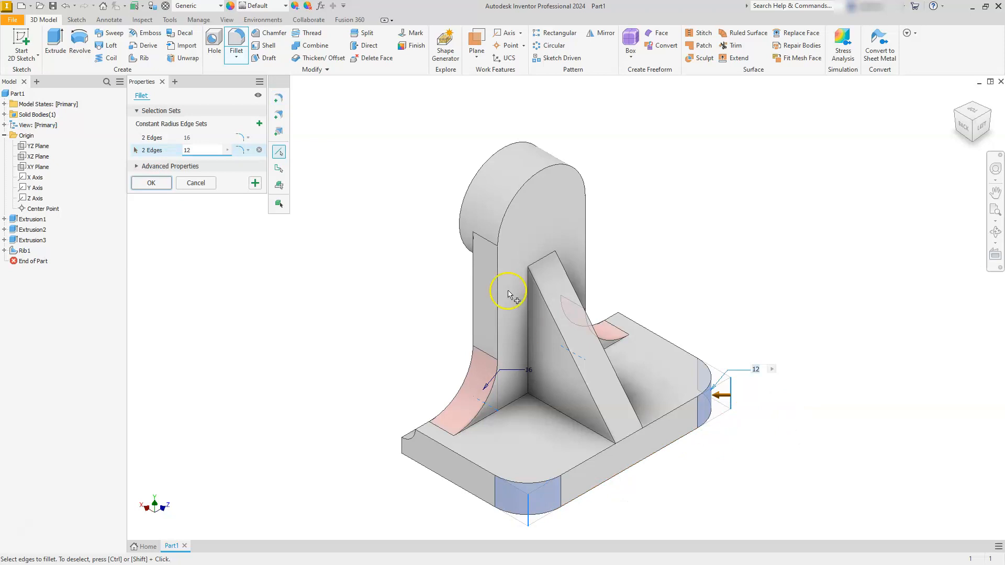
- Add a 5 mm edge set for the six inside edges where rib, upright and base meet on both sides, and apply the fillets
click(259, 124)
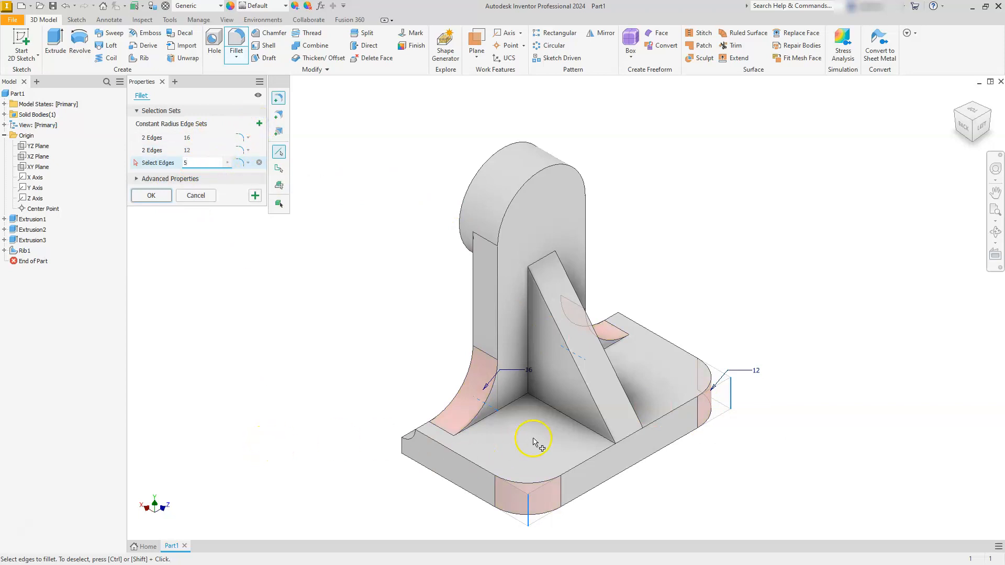
click(561, 410)
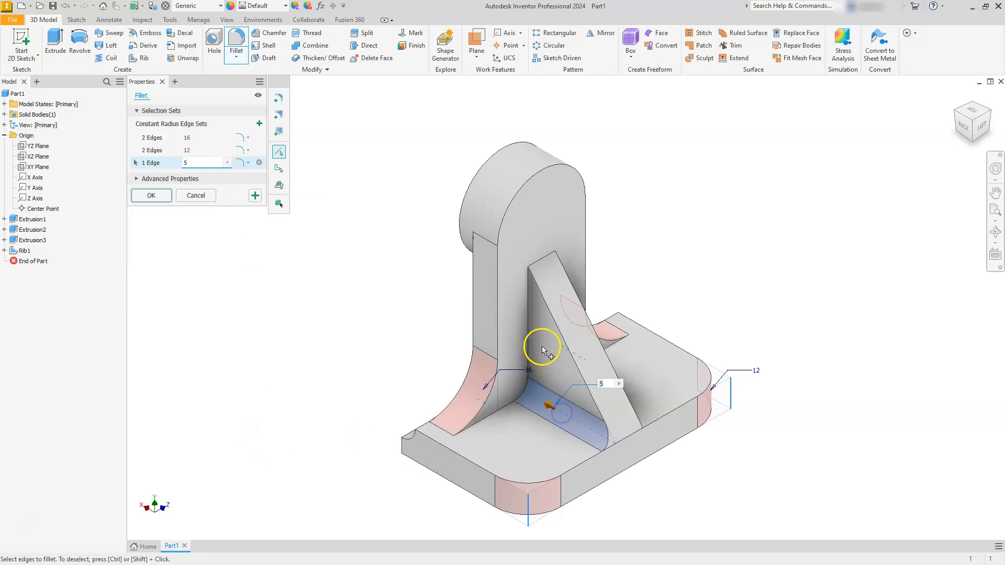
click(530, 335)
click(517, 404)
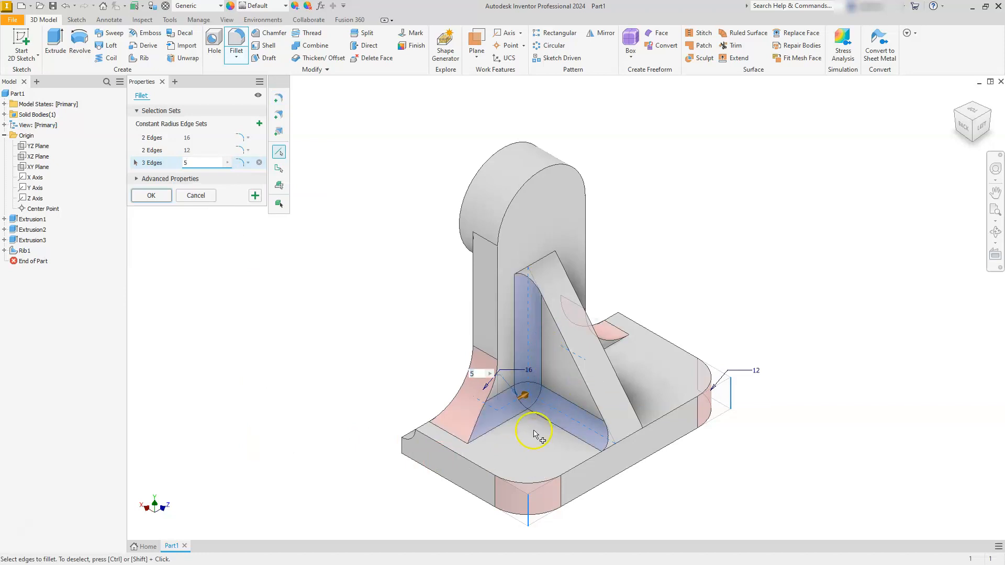
click(991, 117)
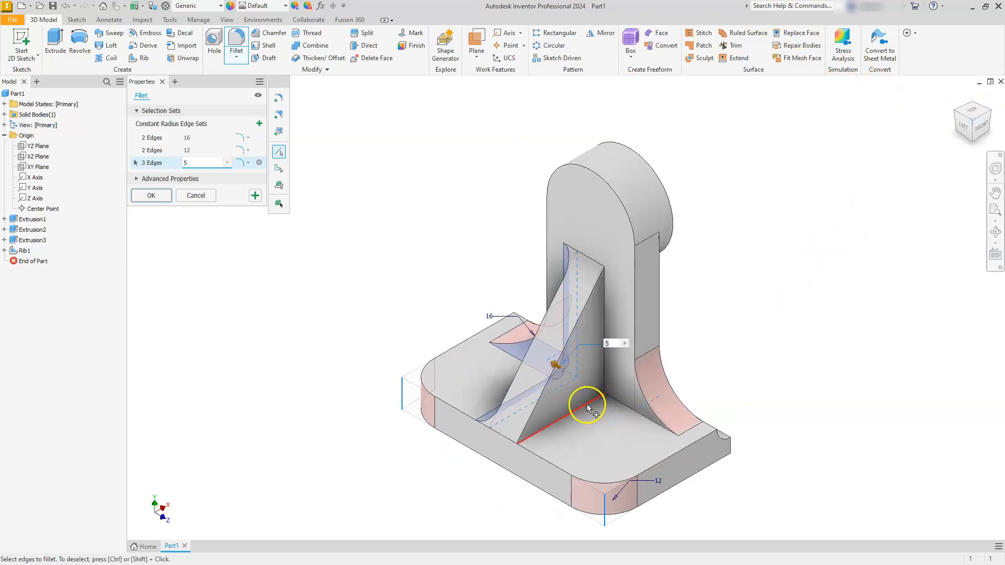
click(587, 408)
click(616, 404)
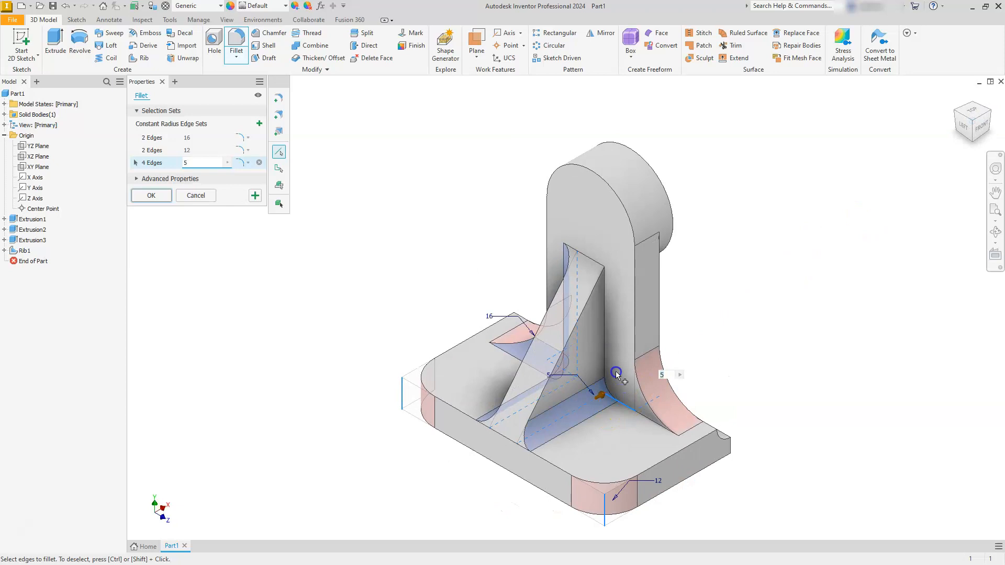
click(605, 332)
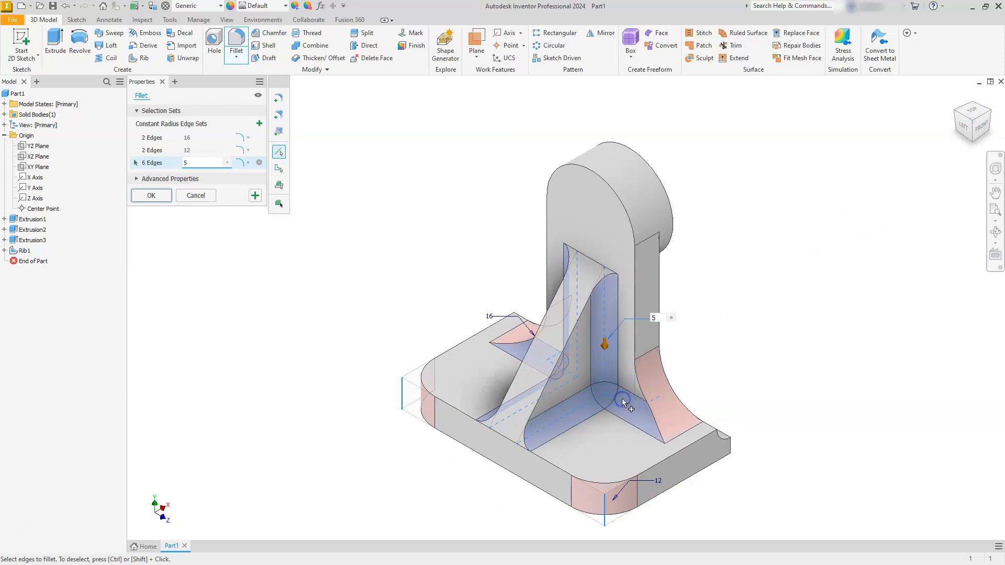
click(152, 195)
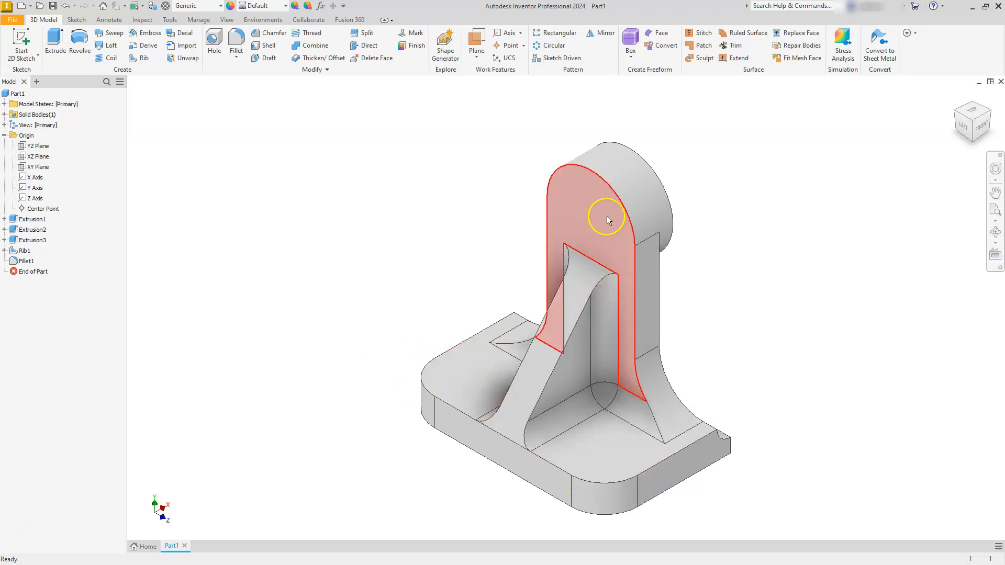
- Start a sketch on the base's top face and project the two rounded corner edges as geometry
click(600, 459)
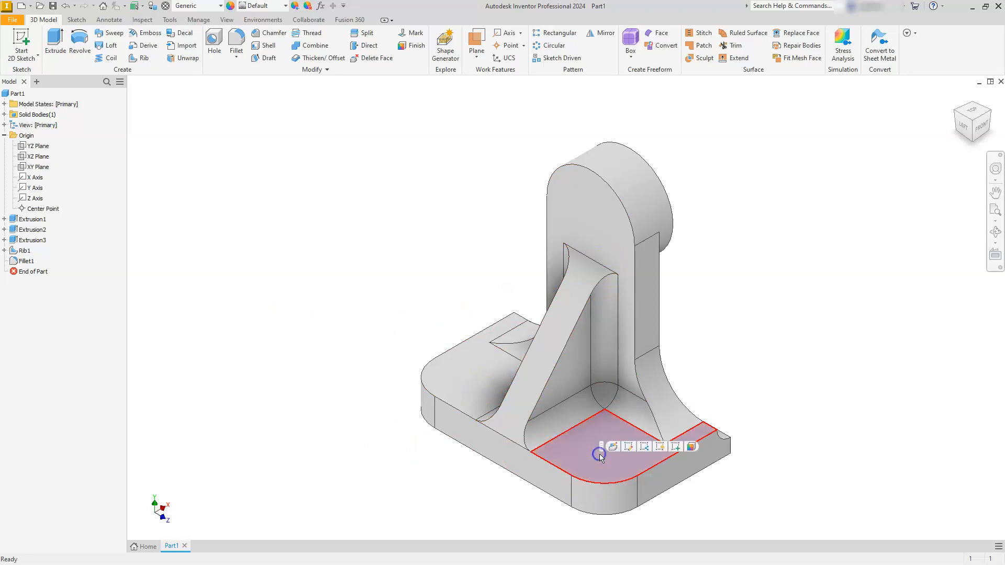
click(676, 448)
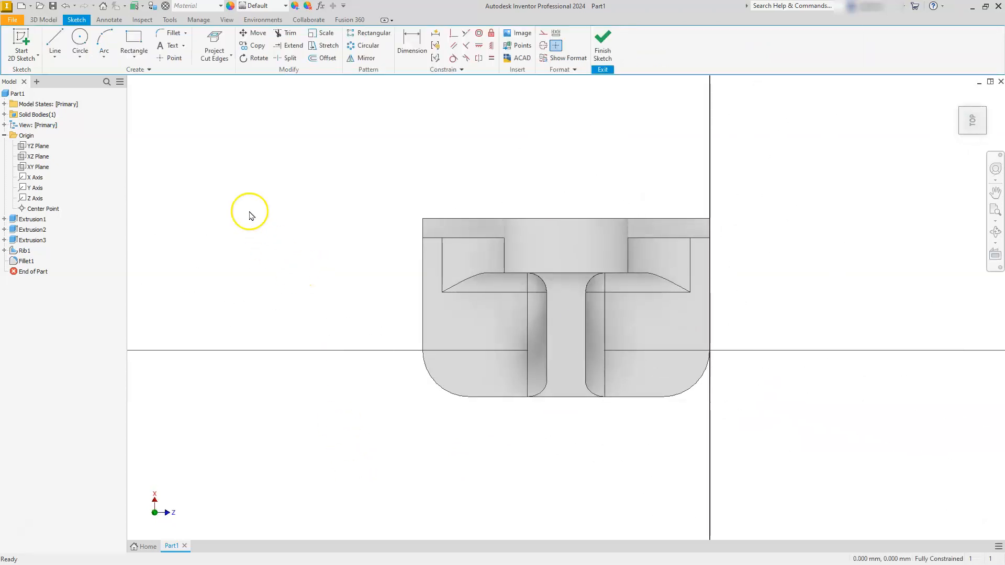
click(229, 57)
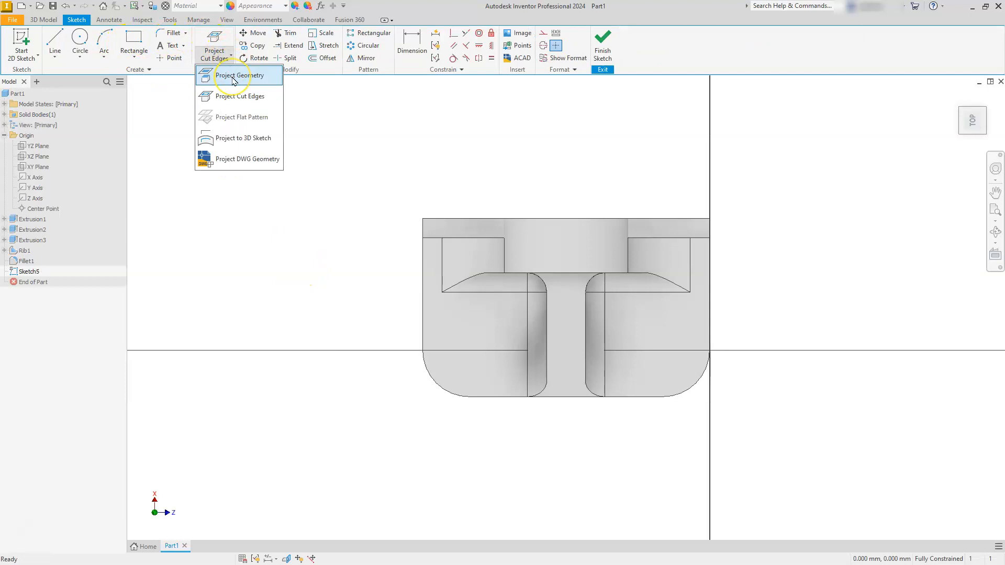
click(234, 78)
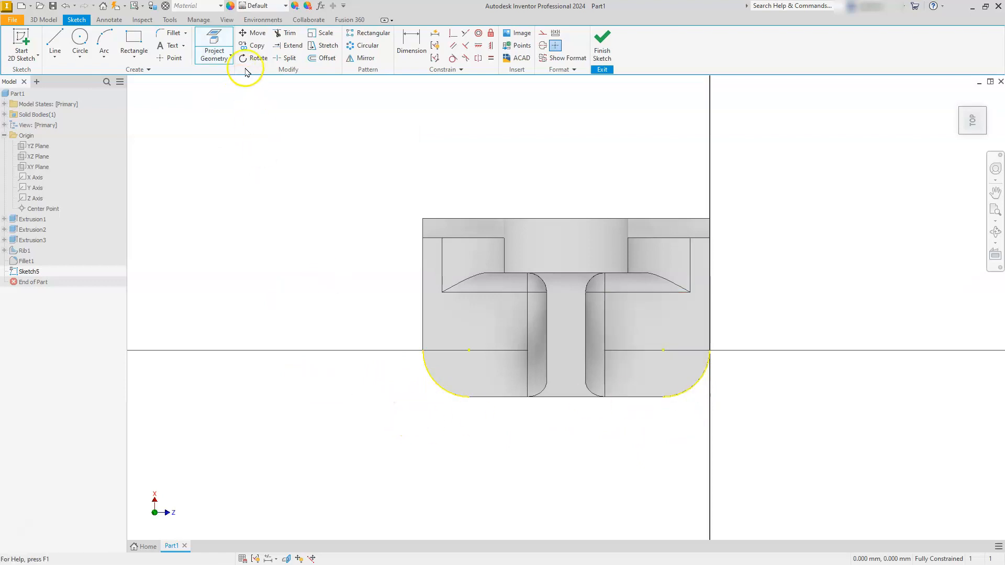
- Place sketch points at both corner arc centres and cut simple 12 mm through-all holes there in the base
click(170, 57)
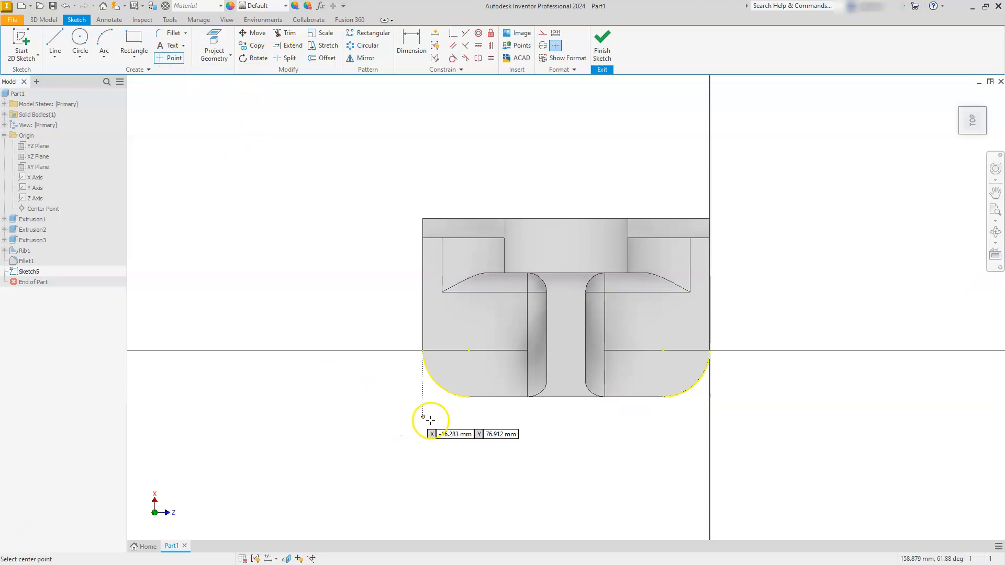
click(469, 350)
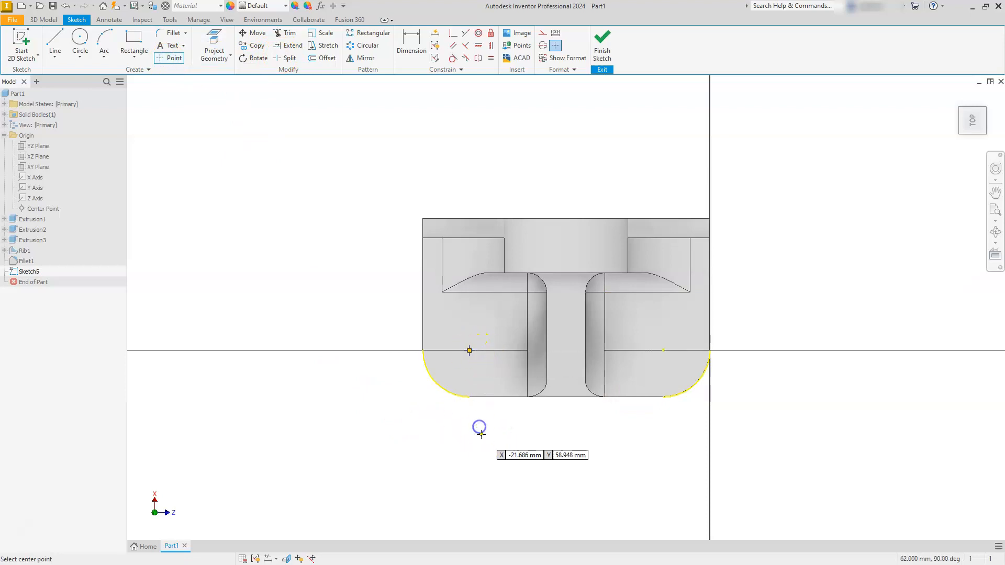
click(663, 350)
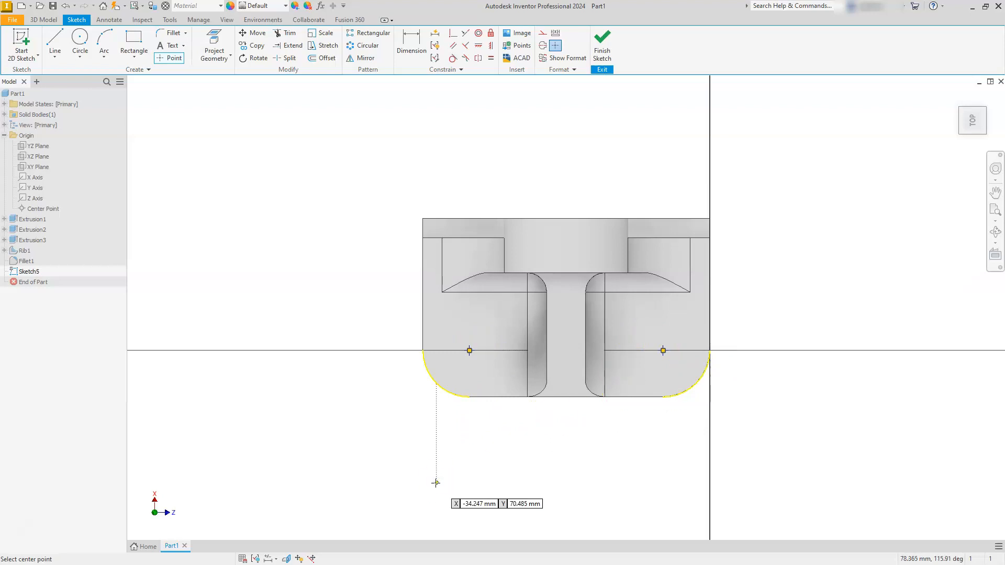
click(601, 43)
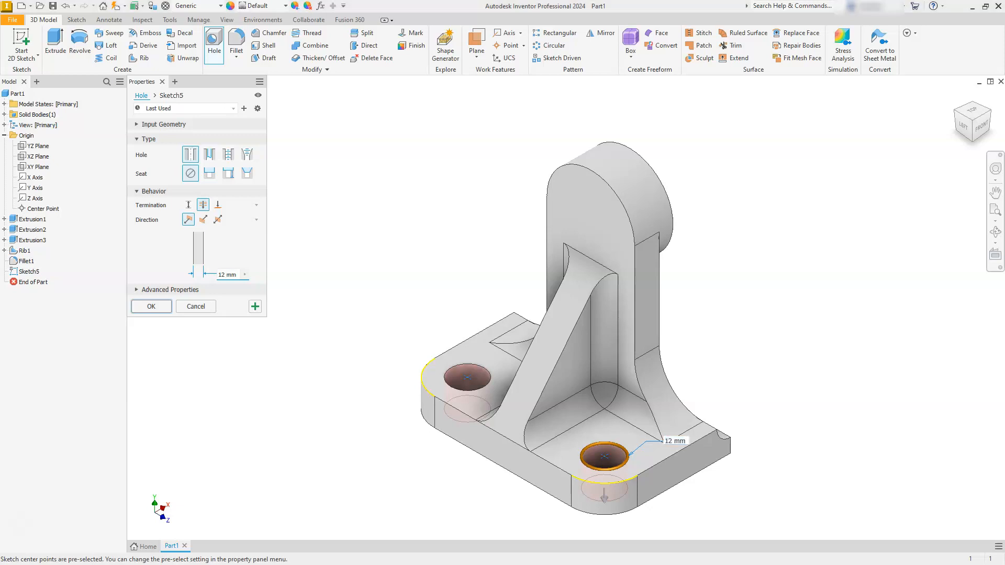
click(151, 307)
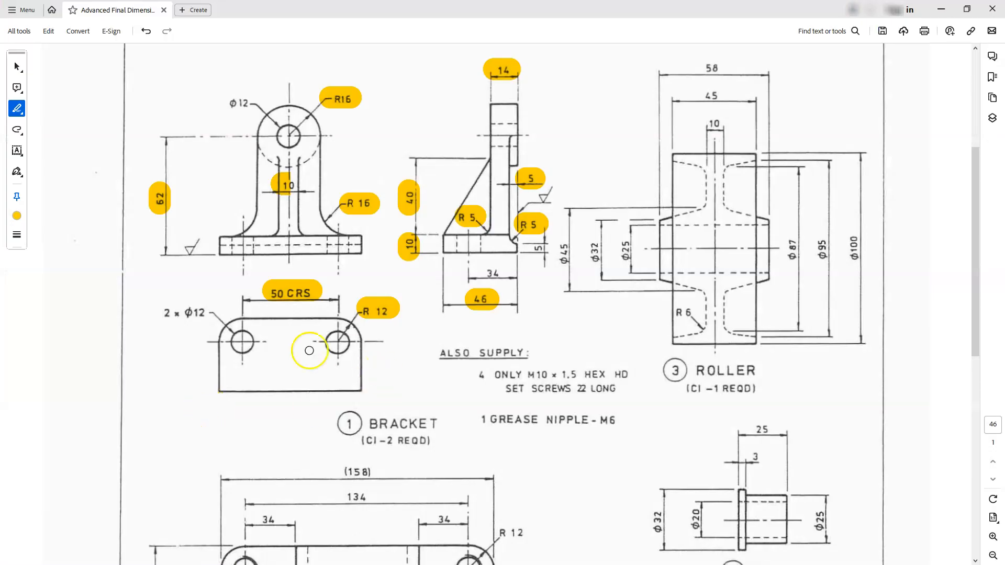
- Switch to the PDF drawing and highlight the bracket's 2 × Ø12 holes, the 5 base step height and the upper Ø12 hole dimension
drag(163, 313, 203, 311)
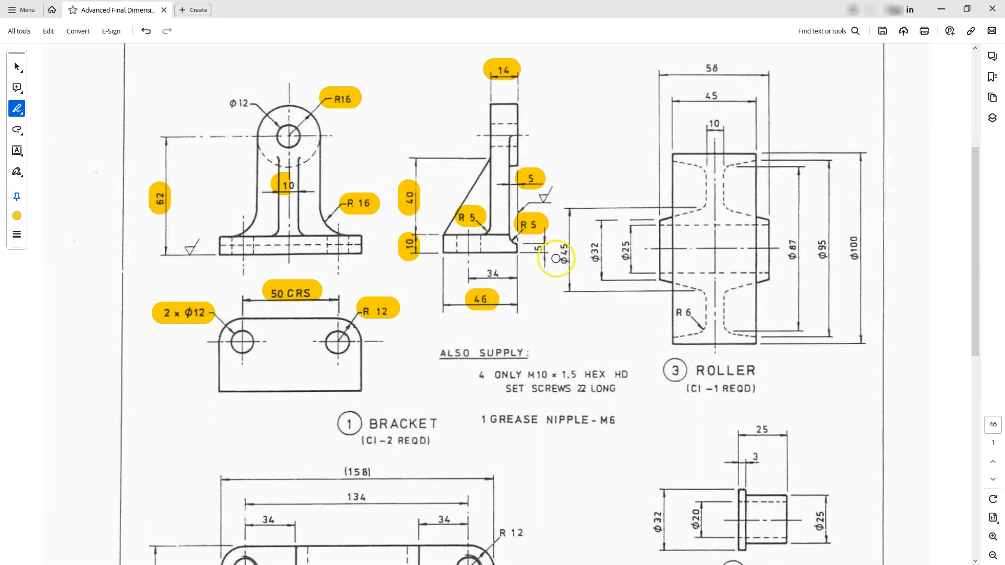
drag(534, 246, 544, 246)
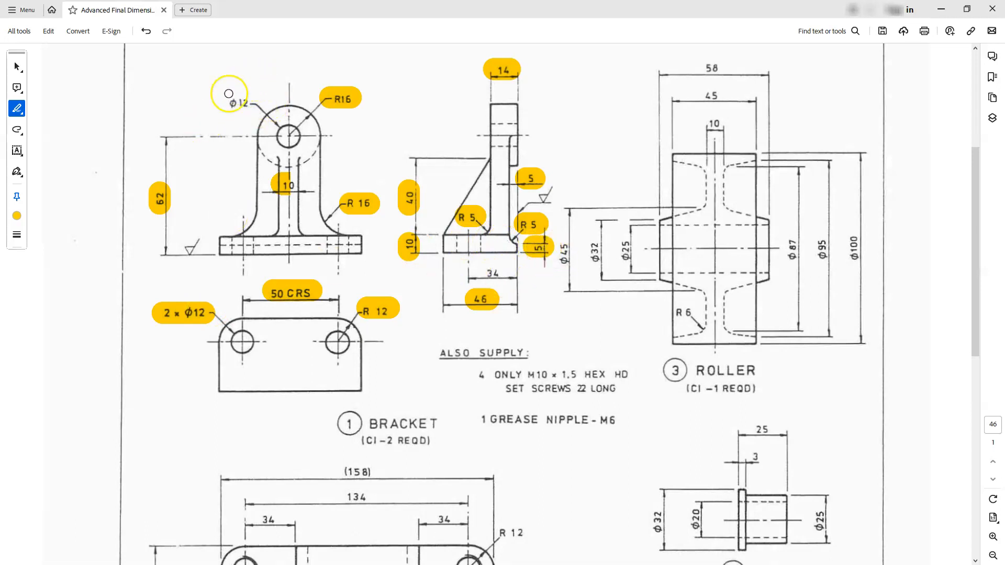
drag(228, 100, 252, 102)
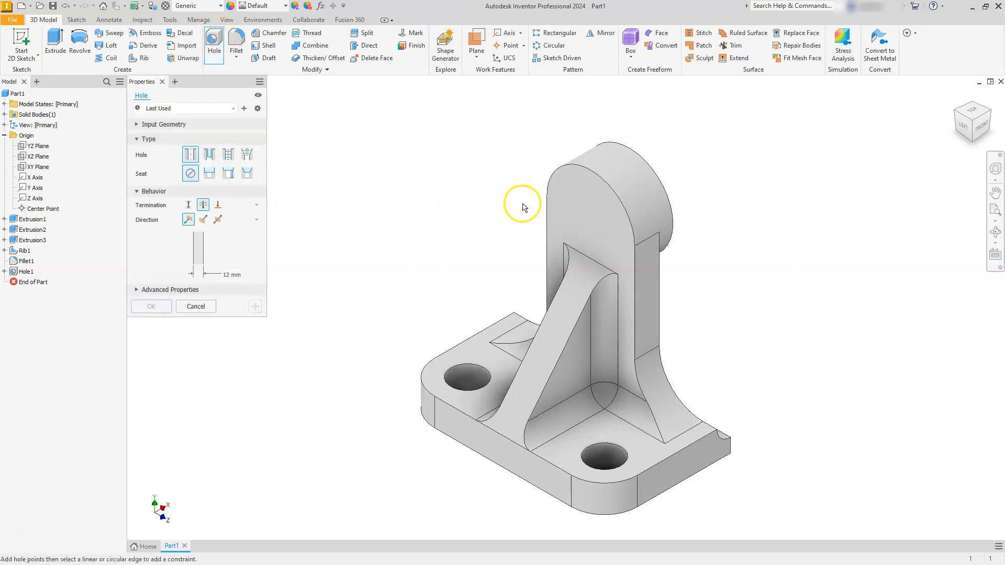
- Switch back to Inventor and cut a simple 12 mm through-all hole in the upright's rib-side face, concentric with the round boss
click(586, 203)
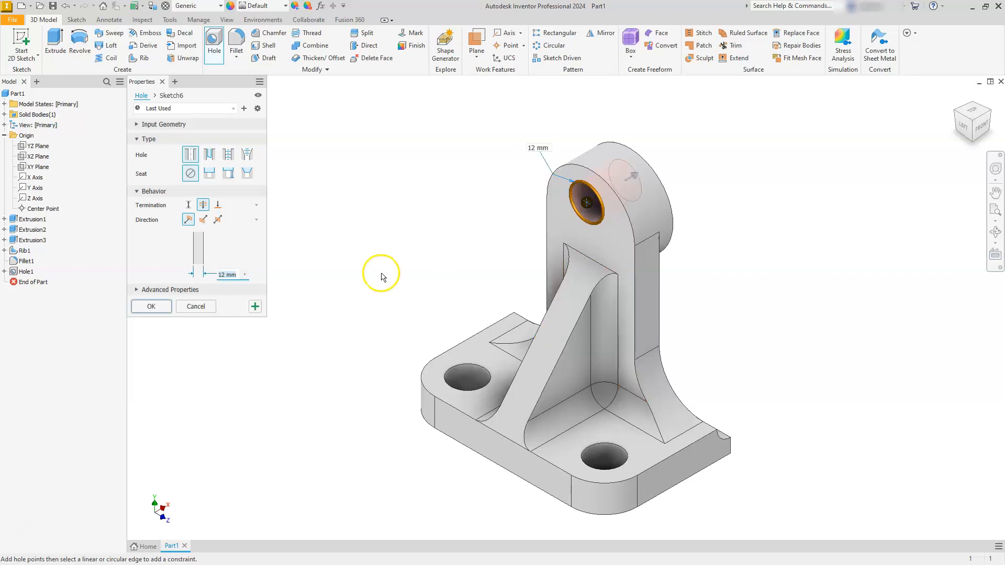
click(668, 197)
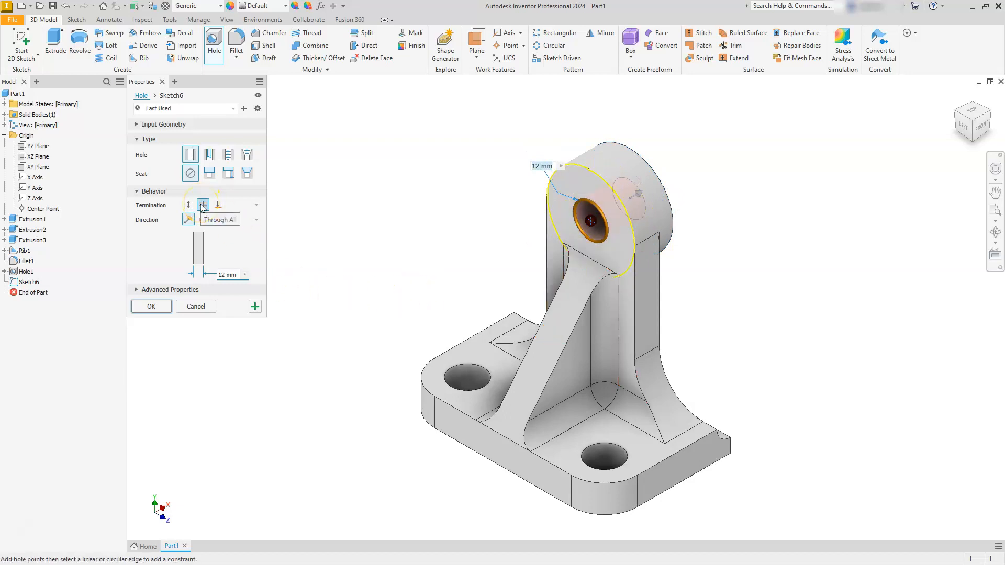
click(150, 306)
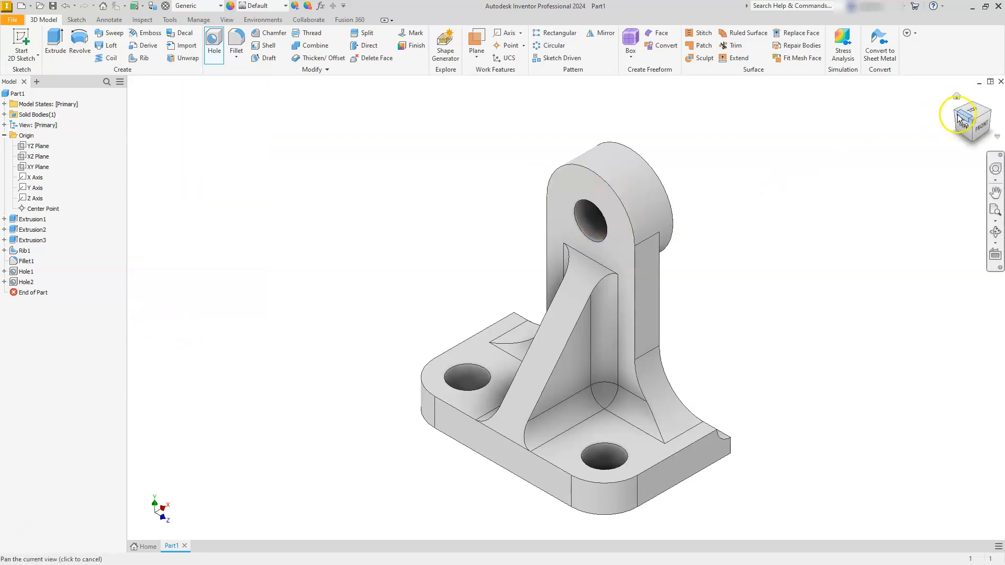
- Save the part in the Documents folder as an Inventor part named bracket
click(988, 114)
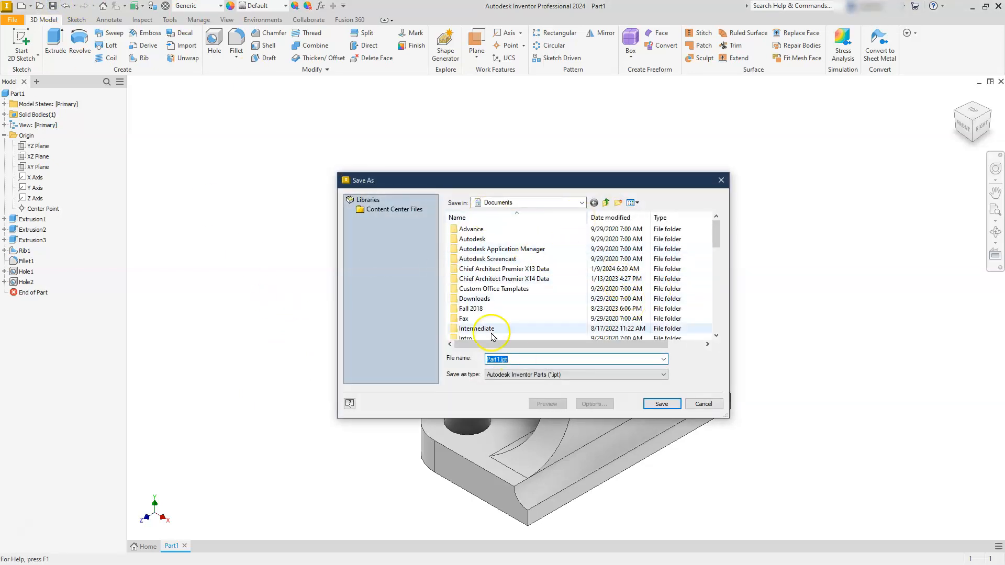
text(bracket)
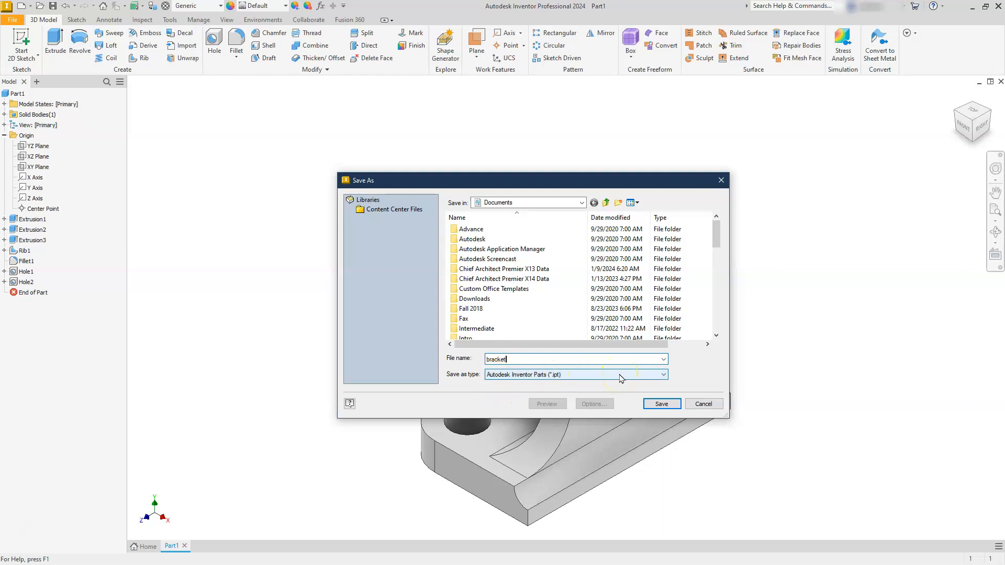
click(660, 403)
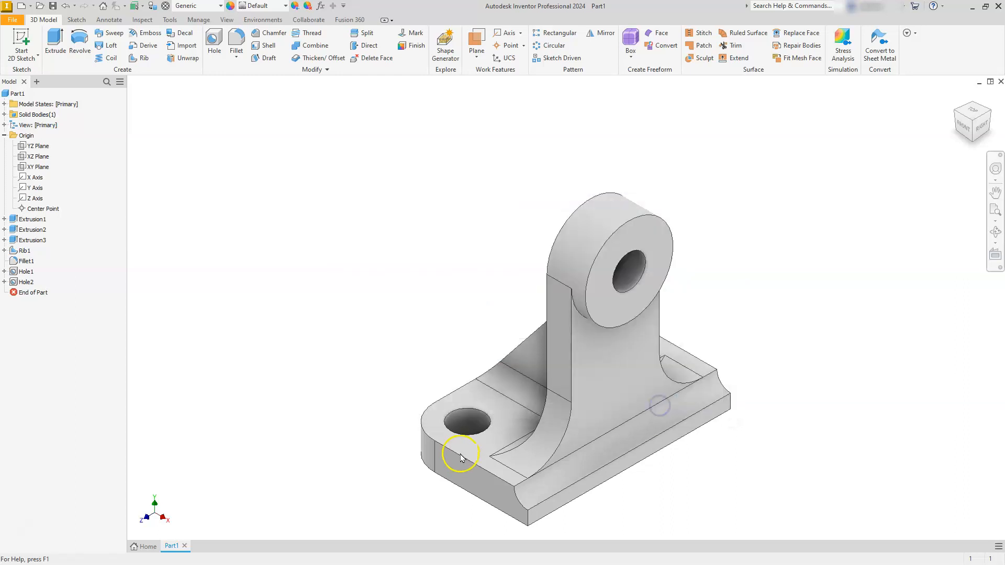